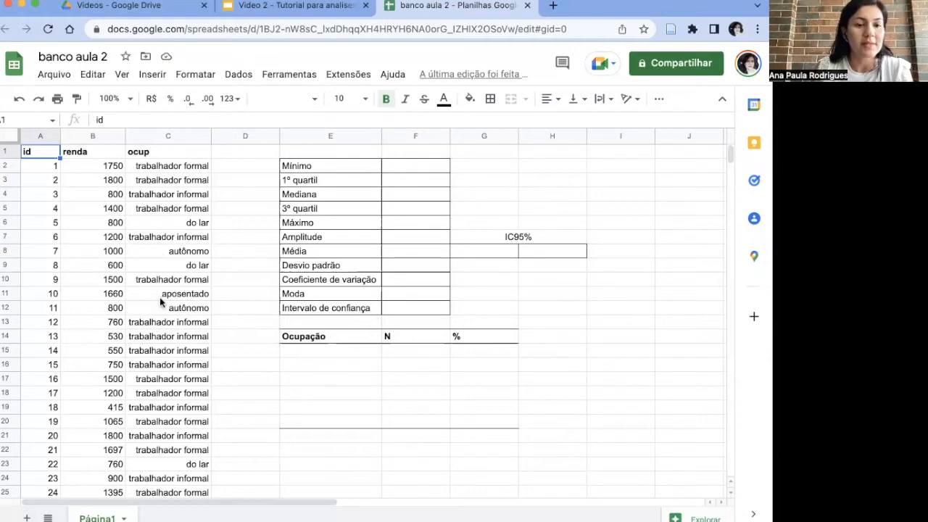
Step: Examine the renda and ocup data down to the last record and browse the available function categories, including Estatística
scroll(154, 373, down, 5)
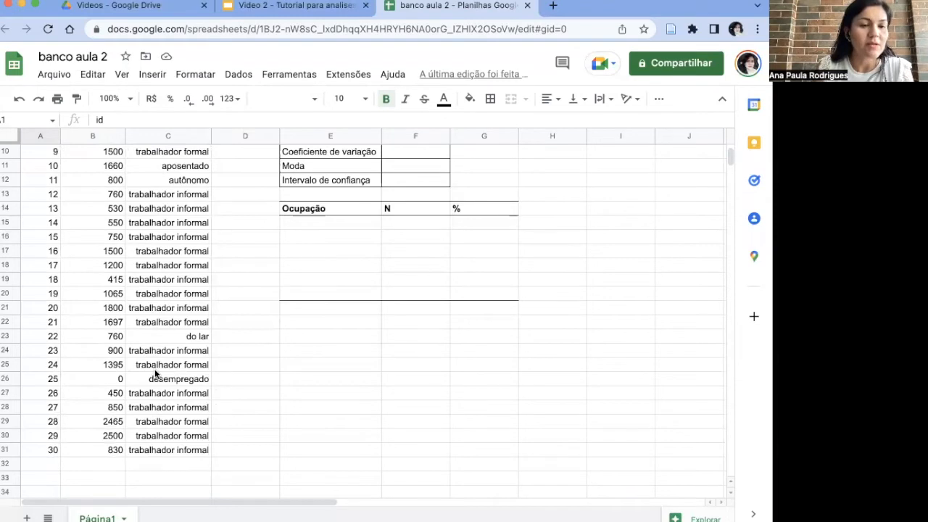
scroll(89, 366, up, 3)
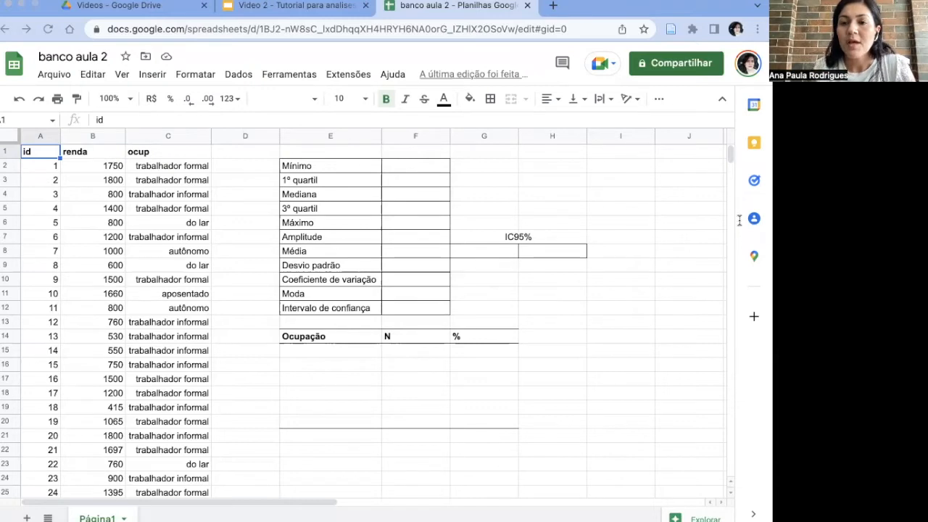
click(621, 336)
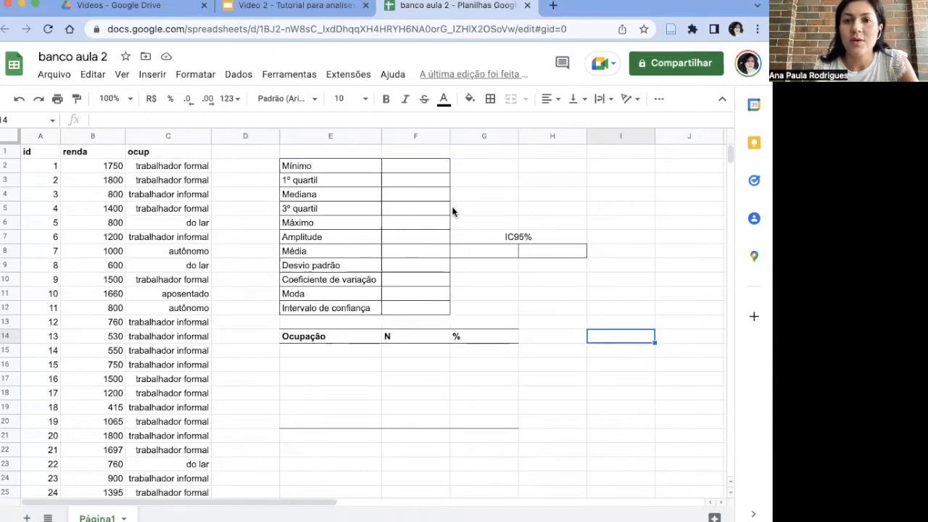
click(658, 99)
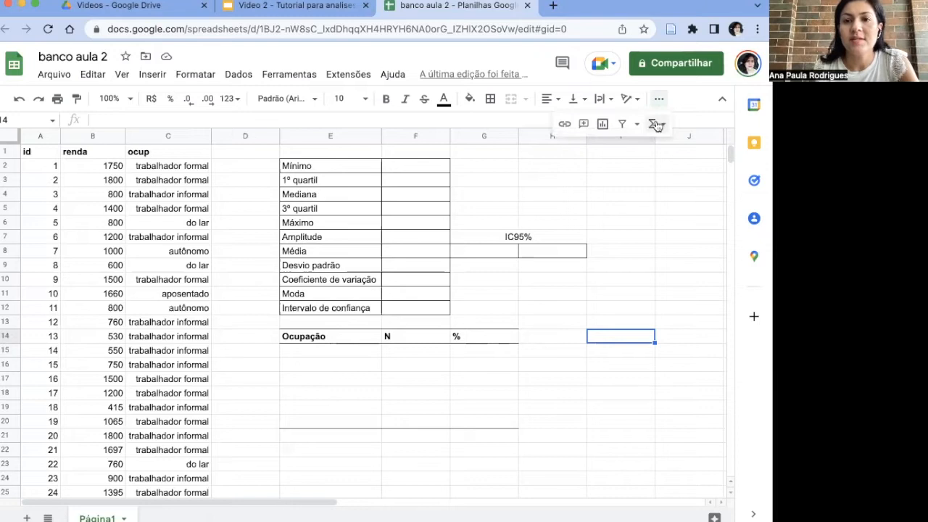
click(656, 125)
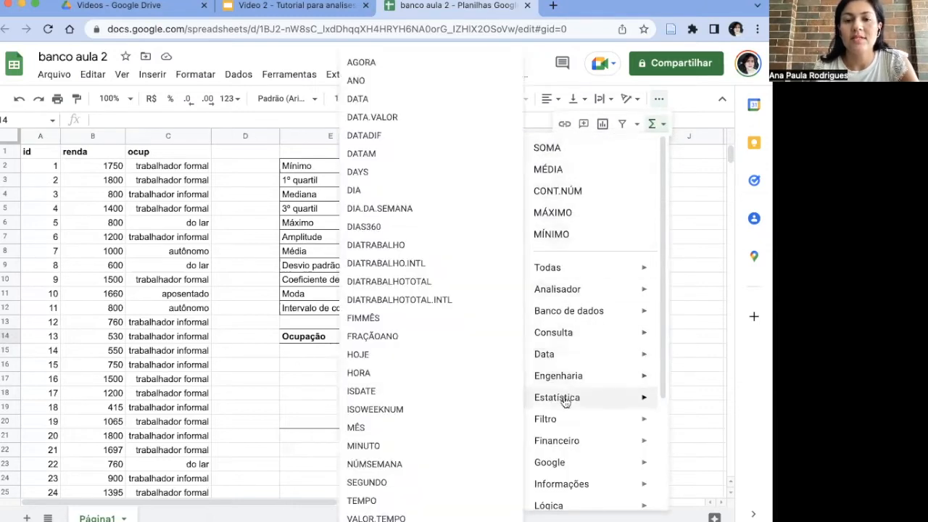
mouse_move(584, 267)
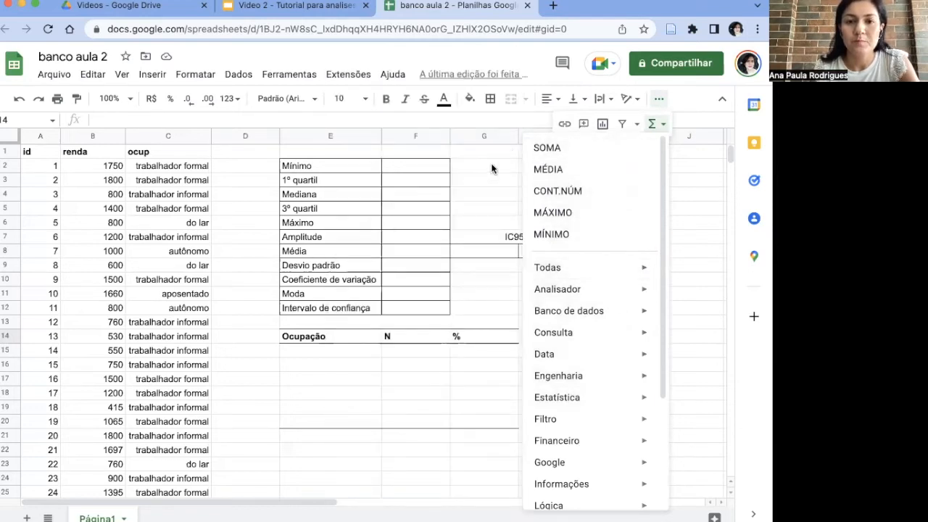
click(489, 173)
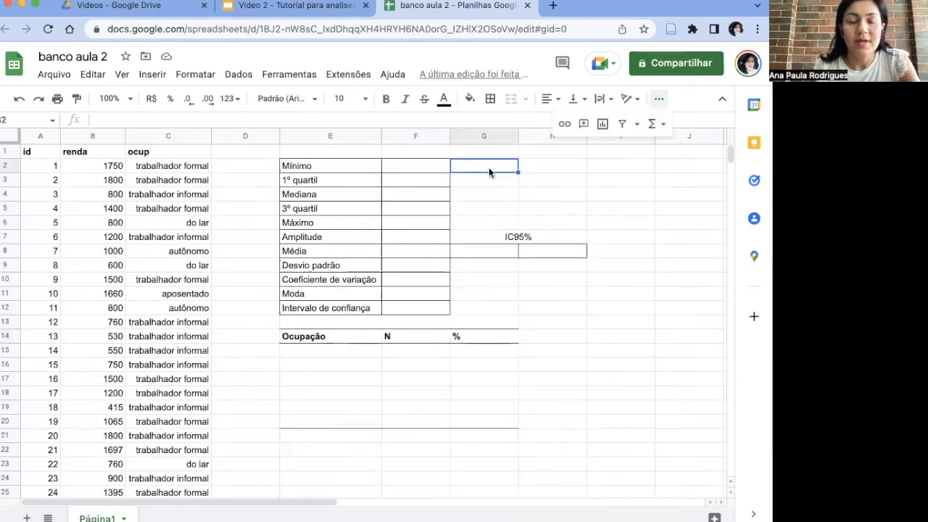
click(658, 99)
Step: Calculate the Mínimo of the renda values in F2 with =MIN(B2:B31)
click(430, 170)
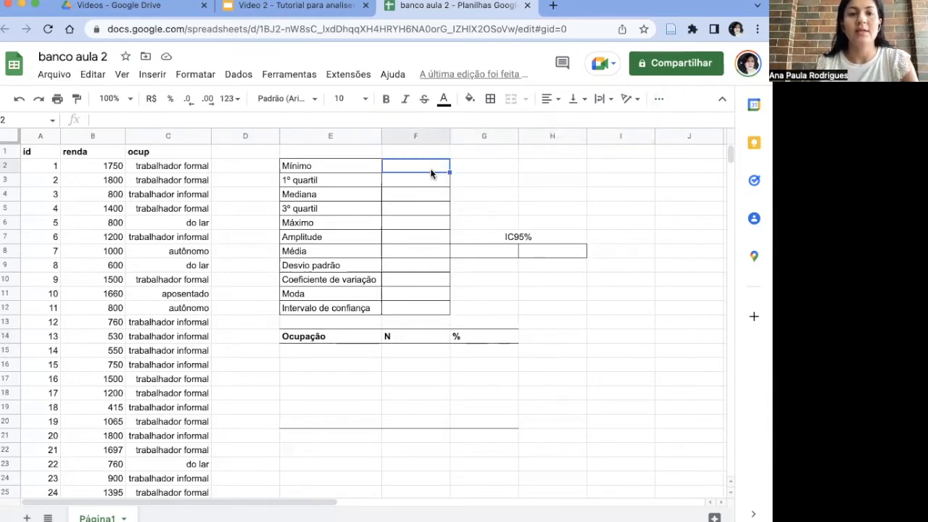
text(=)
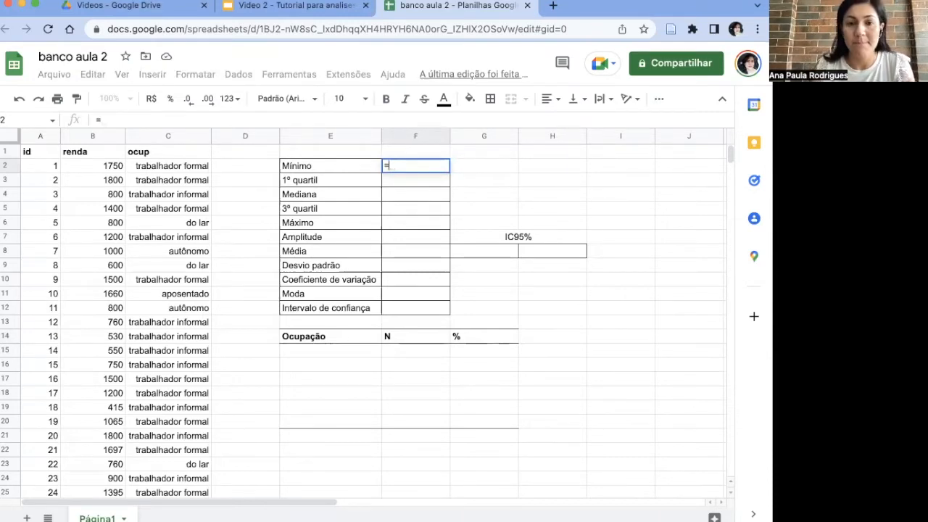
text(M)
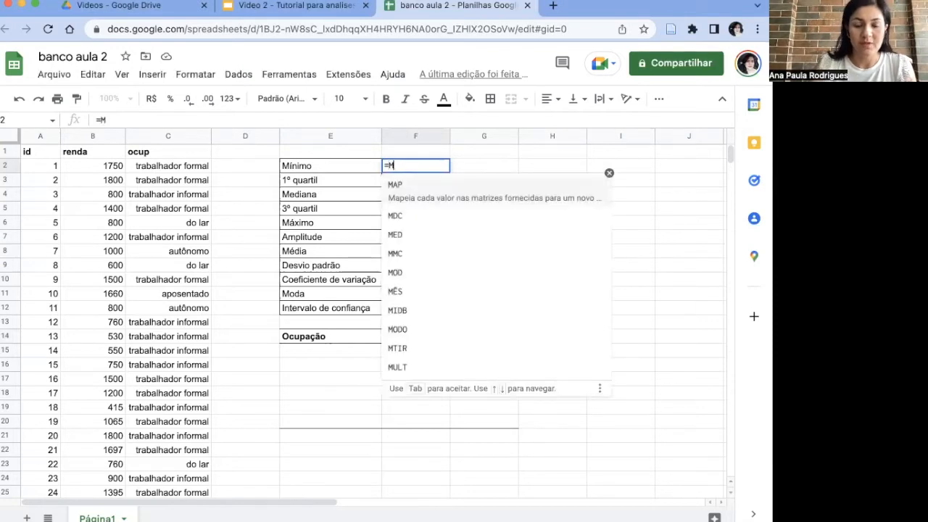
text(IN)
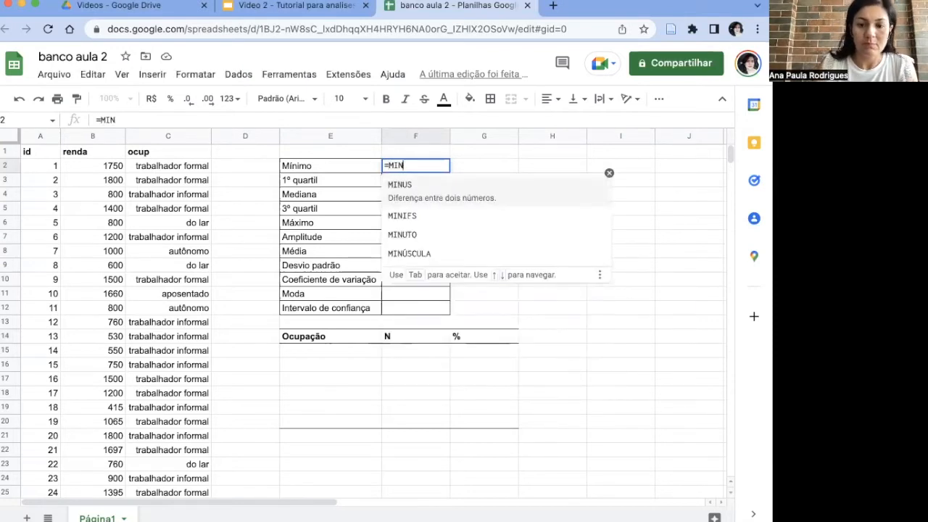
text(()
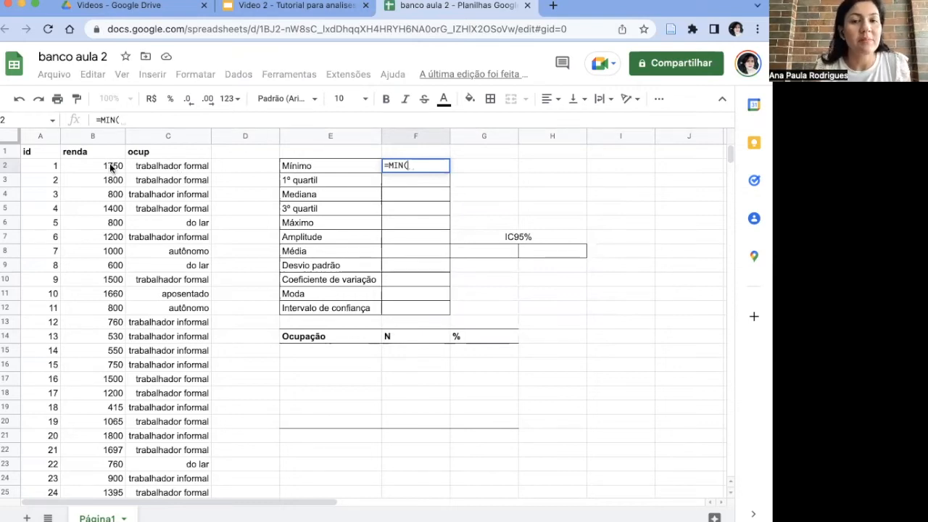
drag(109, 163, 112, 265)
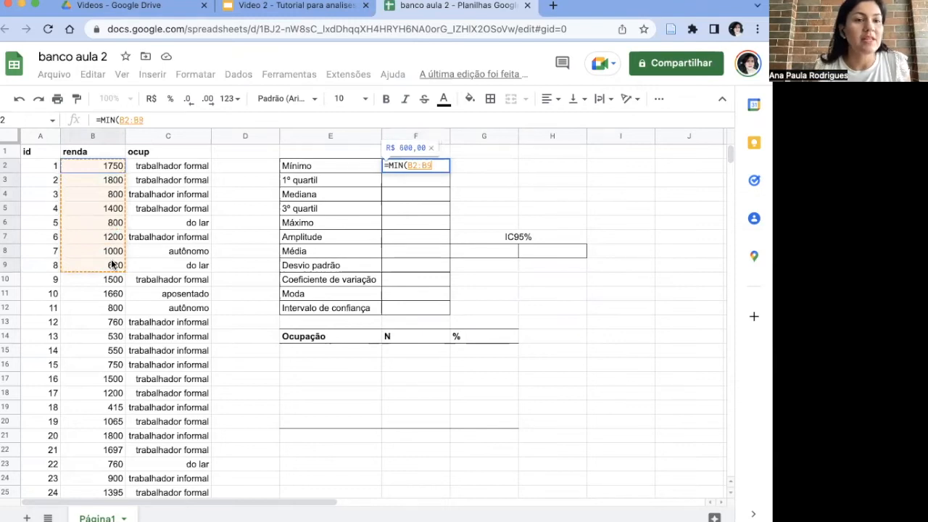
drag(112, 265, 115, 376)
text())
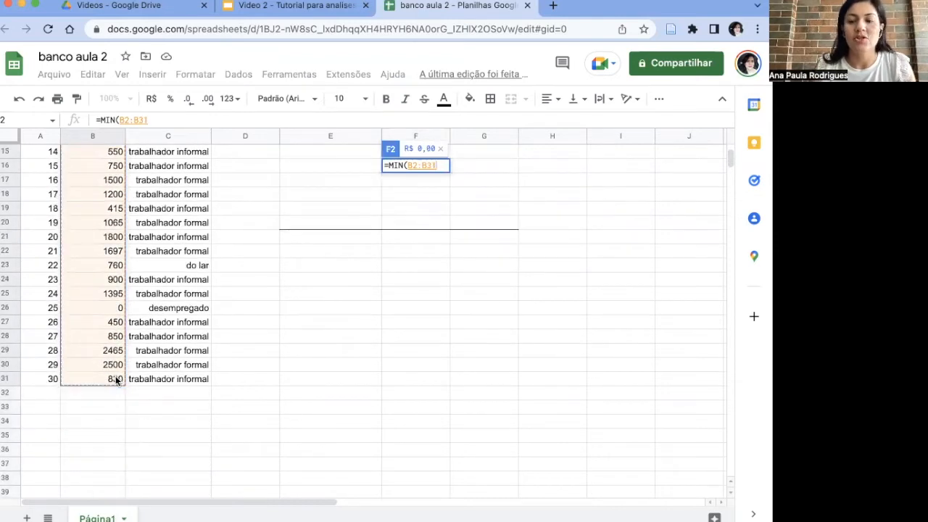
key(Return)
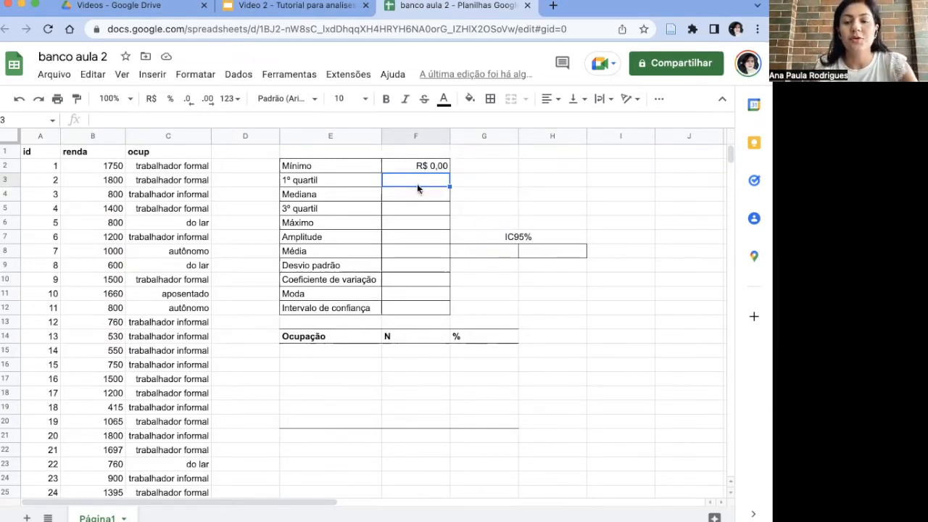
Step: Calculate the 1º quartil of the renda values in F3 with =QUARTIL(B2:B31;1)
text(=)
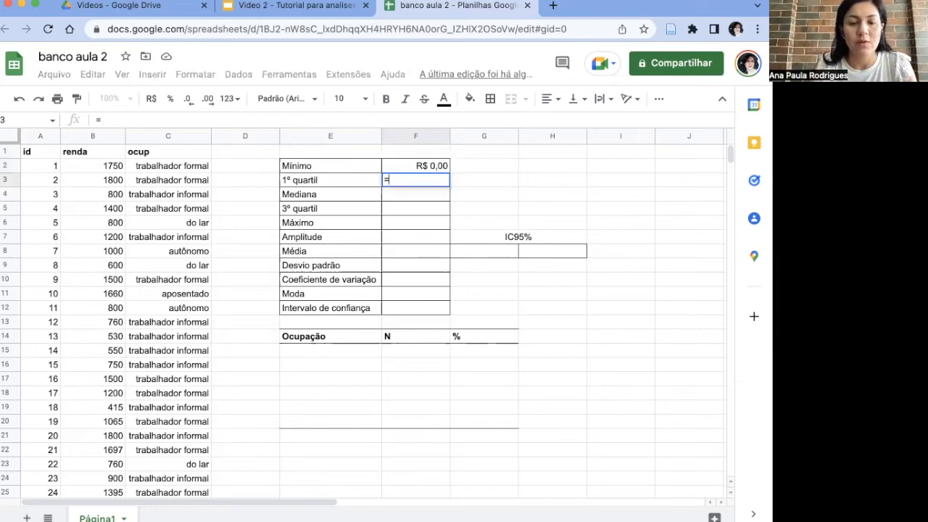
text(QUAR)
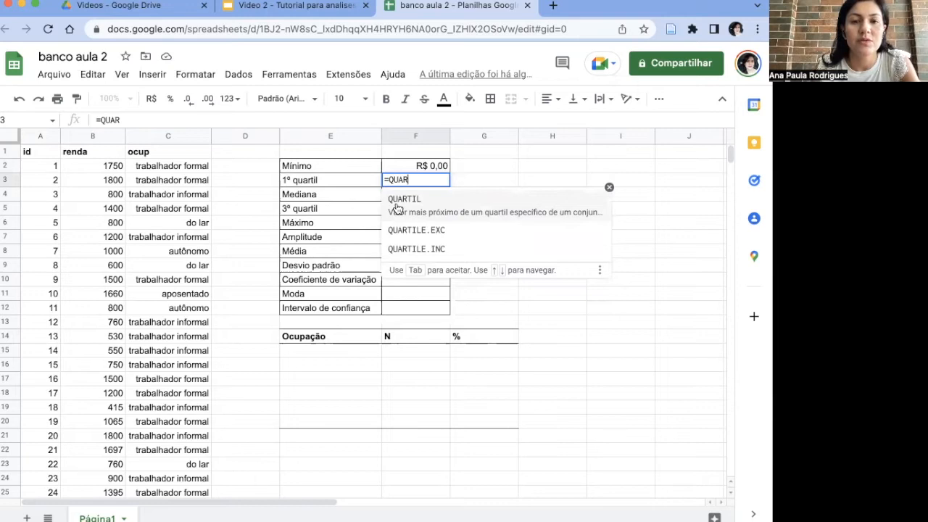
click(395, 203)
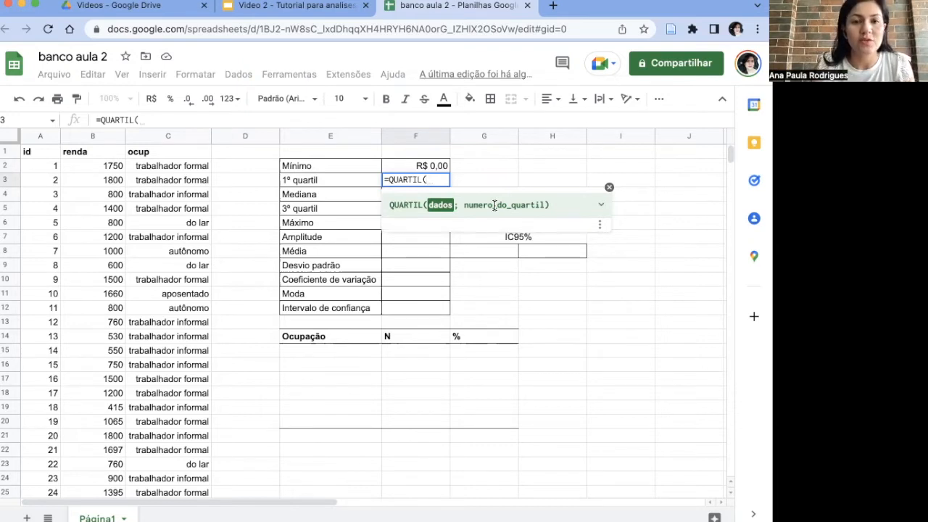
text(B2:B)
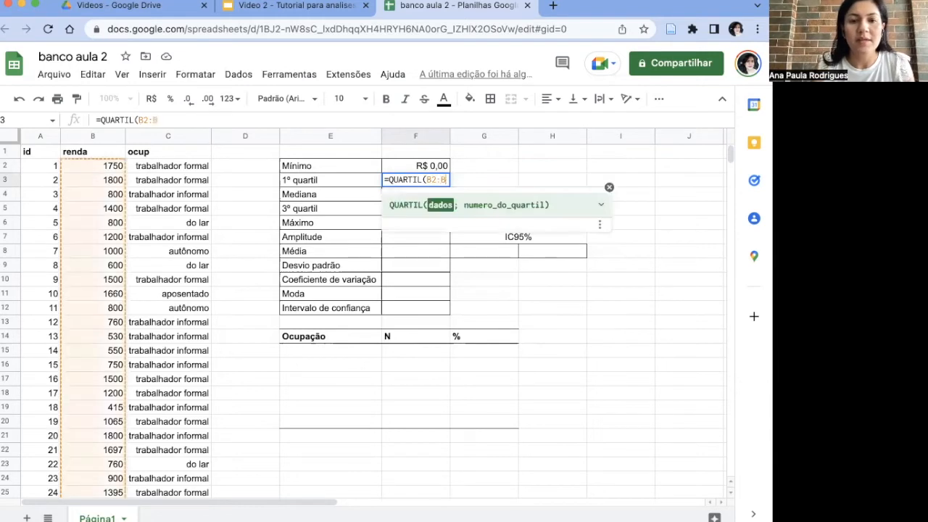
text(31;)
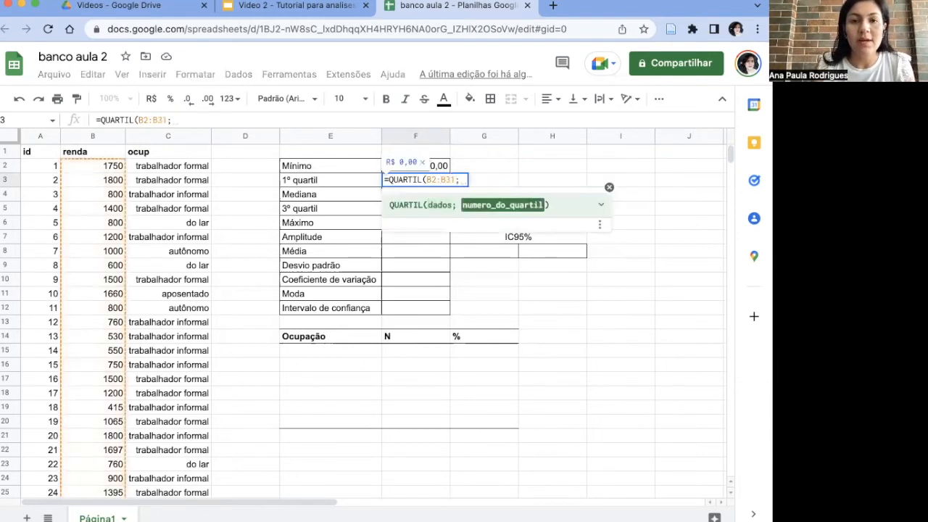
text(1))
key(Return)
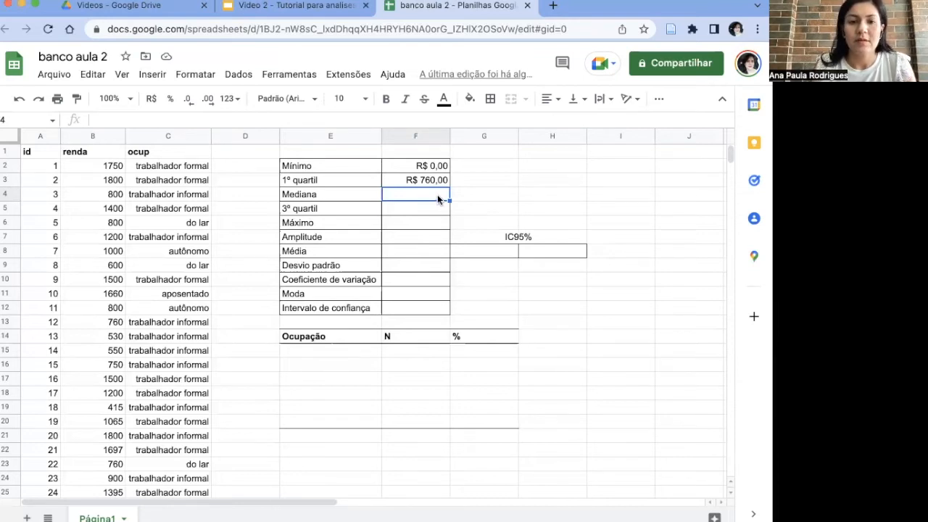
Step: Calculate the Mediana of the renda values in F4 with =MED(B2:B31)
text(=MED)
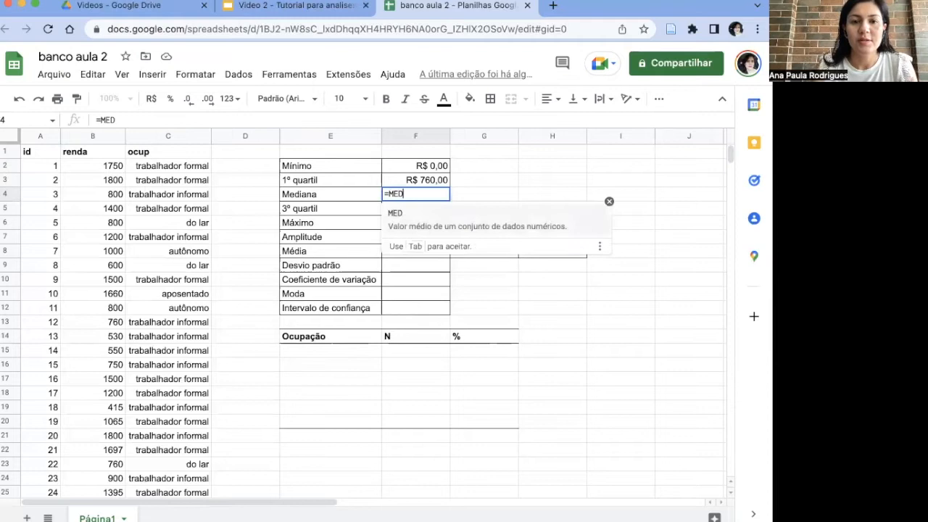
text(()
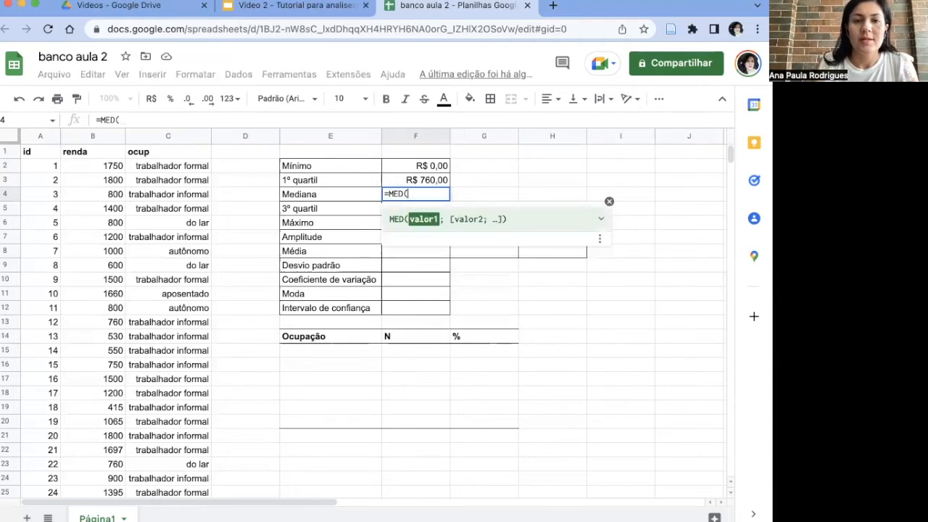
text(B2:B31))
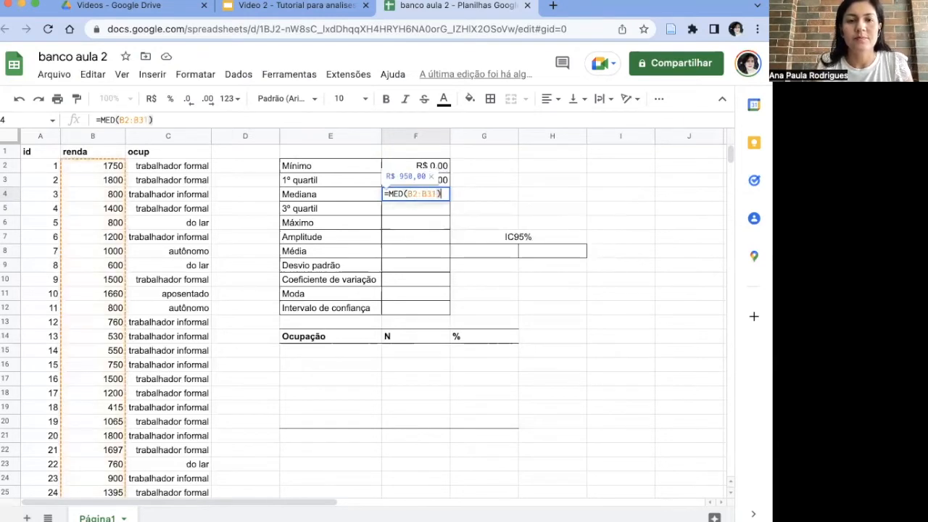
key(Return)
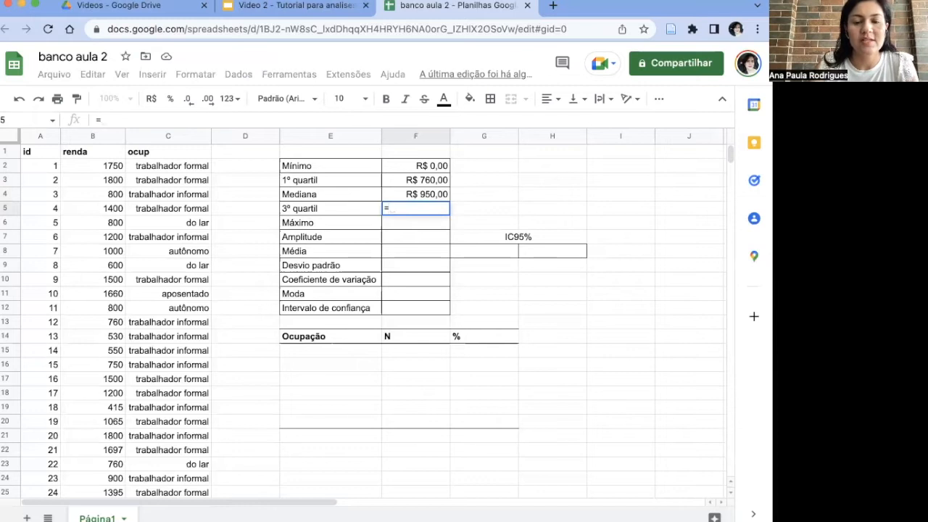
Step: Calculate the 3º quartil of the renda values in F5 with =QUARTIL(B2:B31;3)
text(QUART)
click(416, 232)
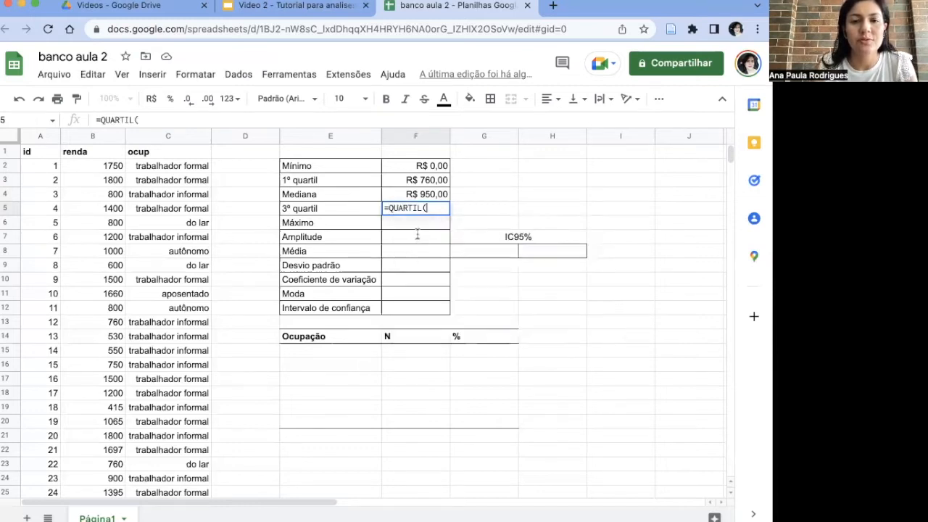
text(B2:B31;3))
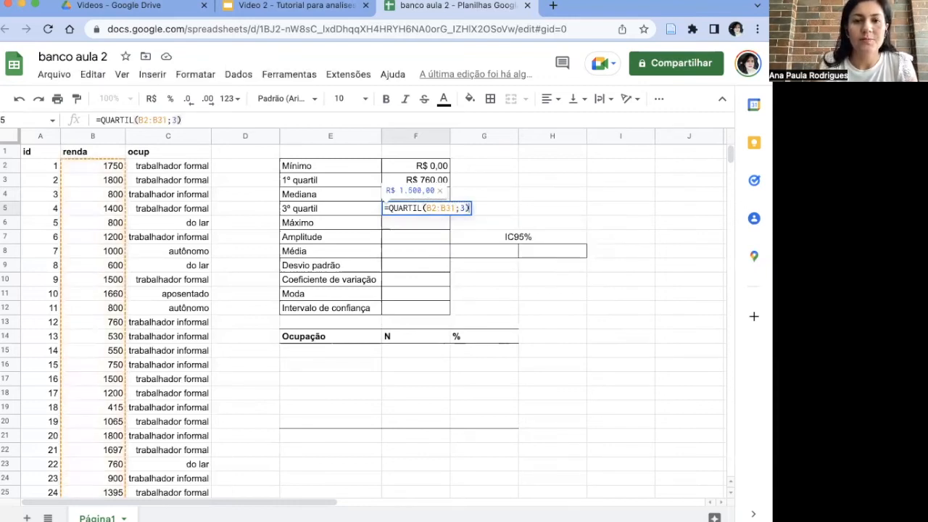
key(Return)
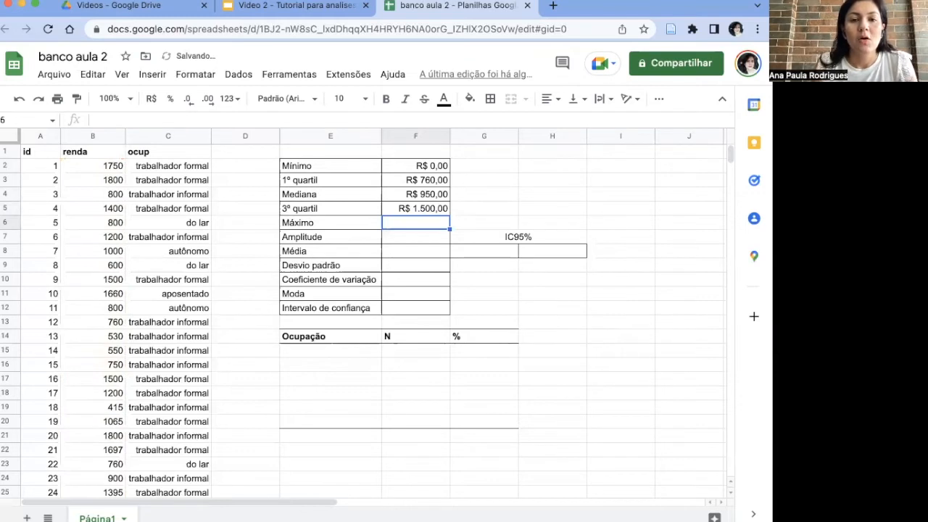
Step: Calculate the Máximo of the renda values in F6 with =MAX(B2:B31)
text(=)
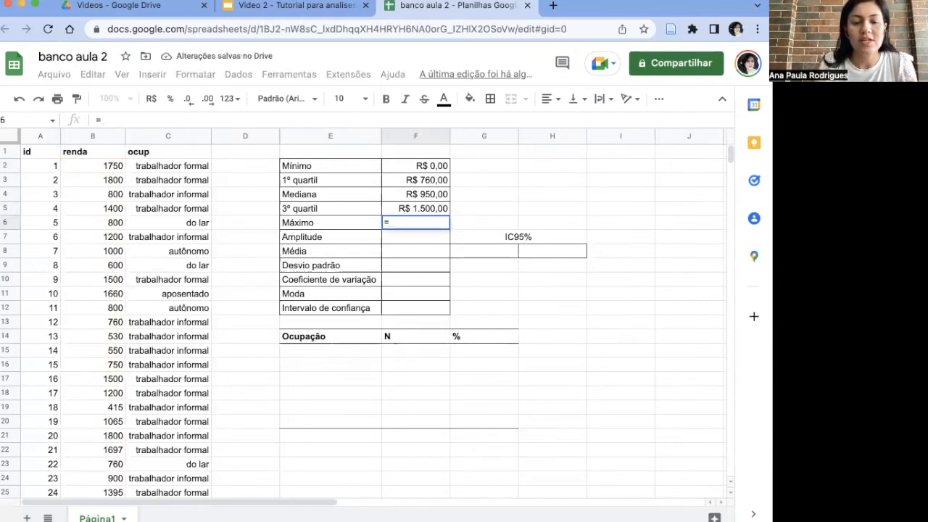
text(MAX)
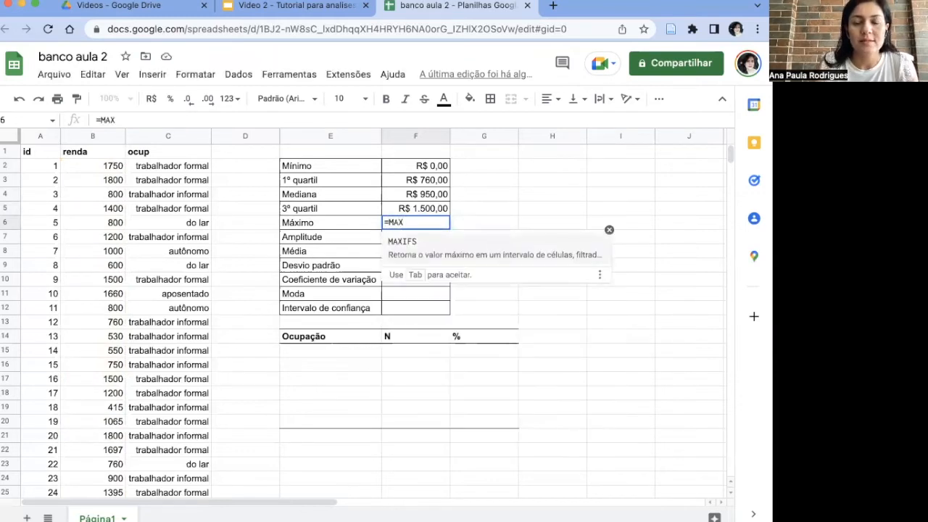
text((B2)
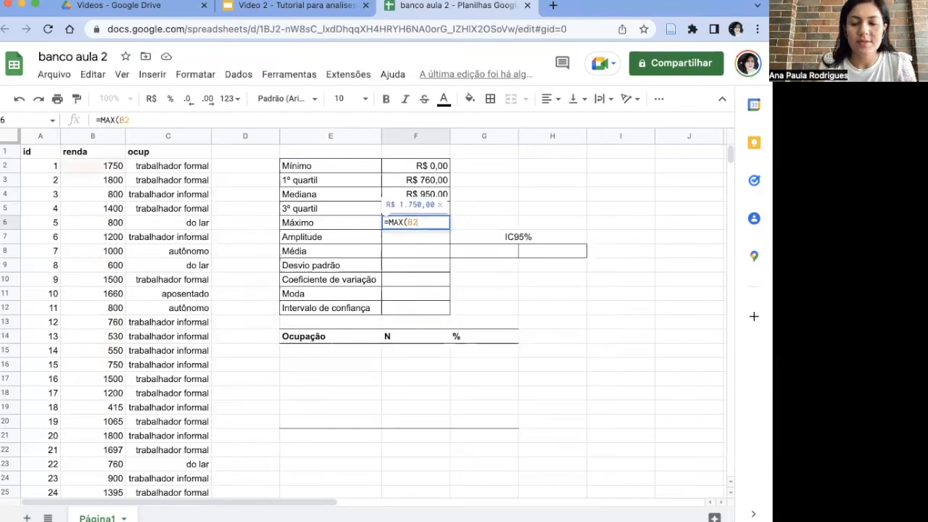
text(:B31))
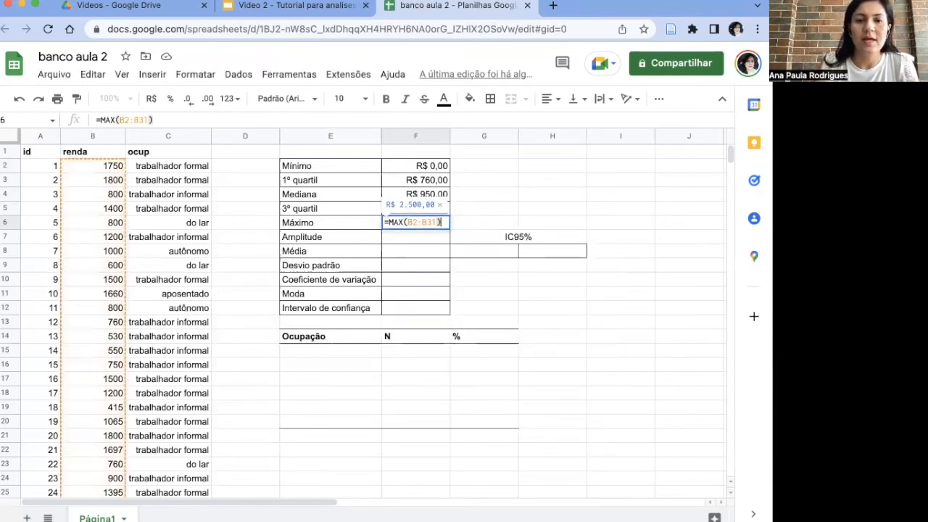
key(Return)
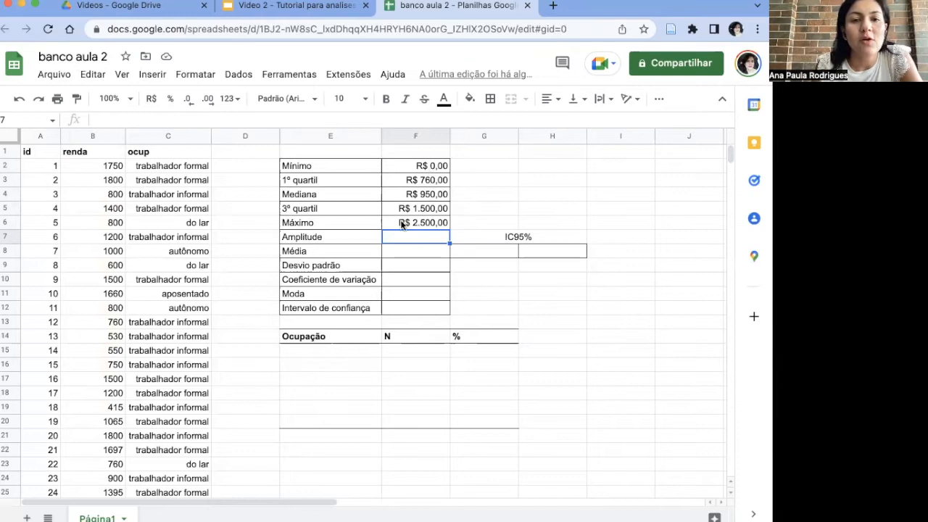
Step: Calculate the Amplitude of the renda values in F7 by subtracting the Mínimo from the Máximo with =F6-F2
text(=)
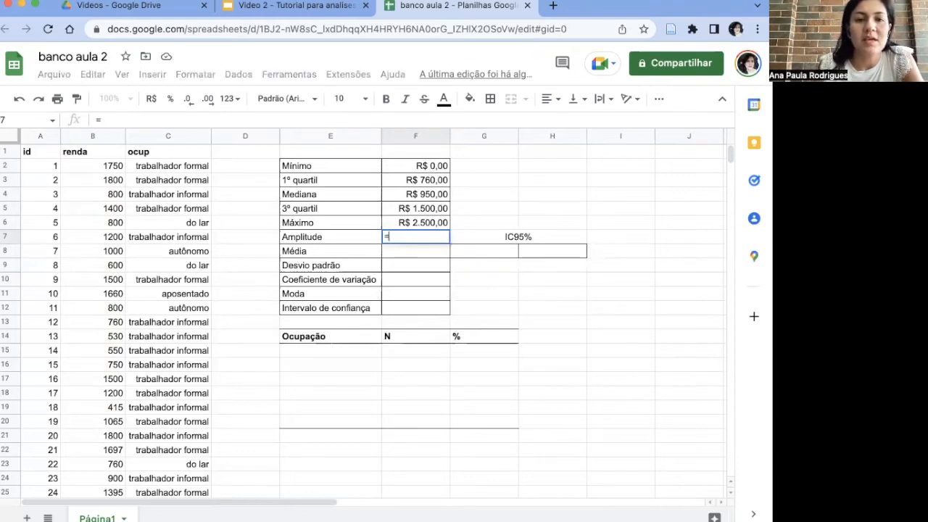
click(410, 222)
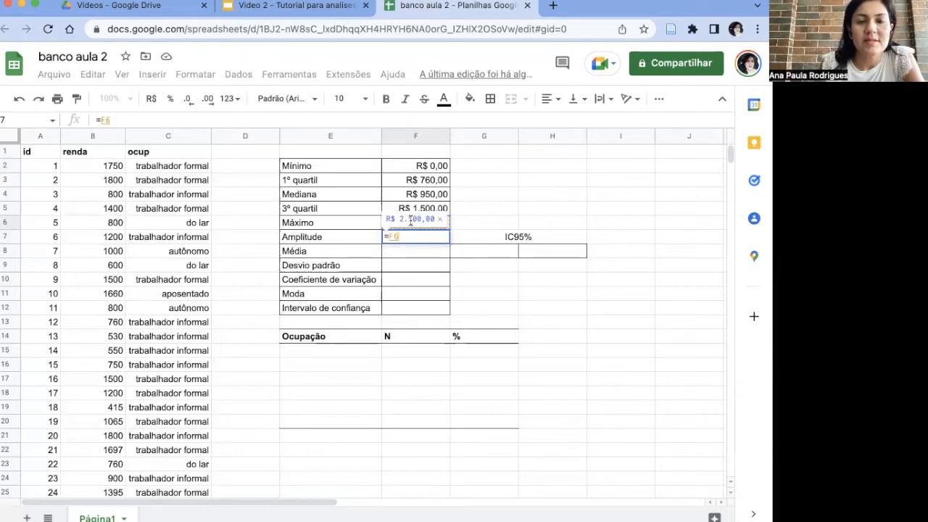
text(-)
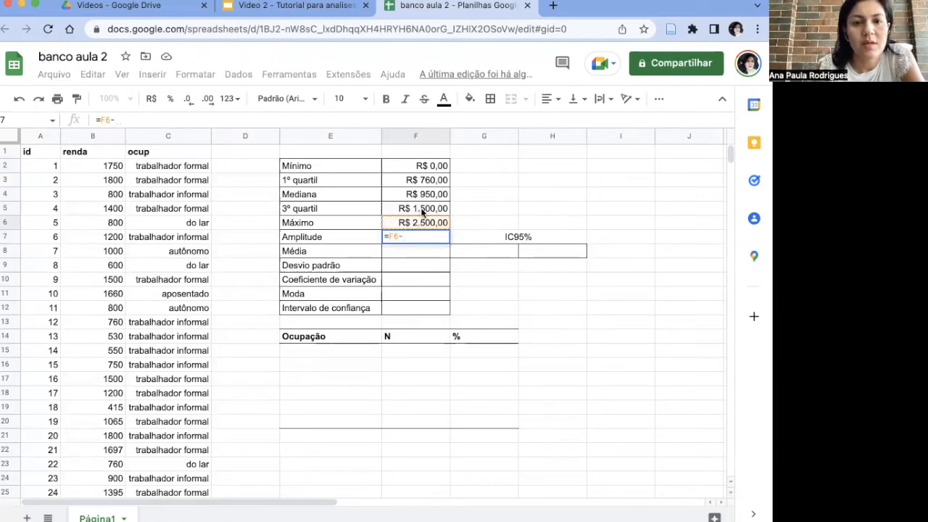
click(432, 167)
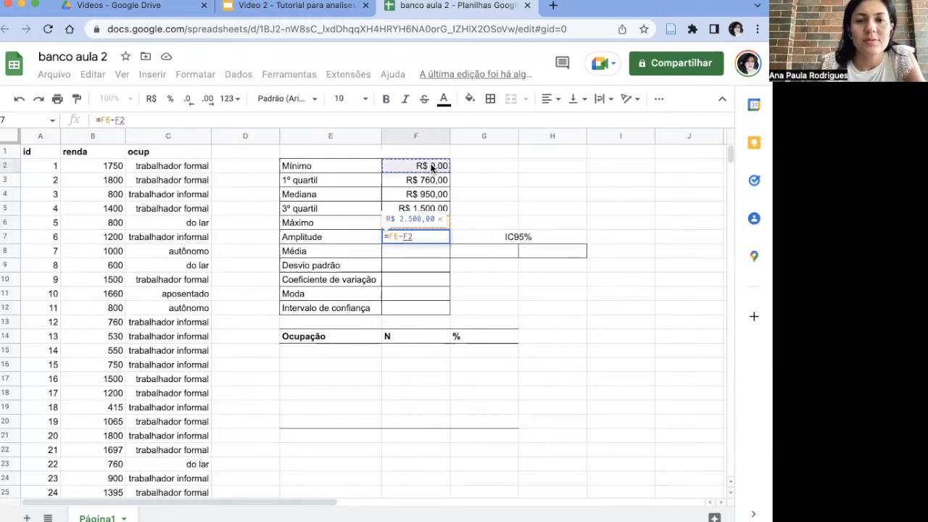
key(Return)
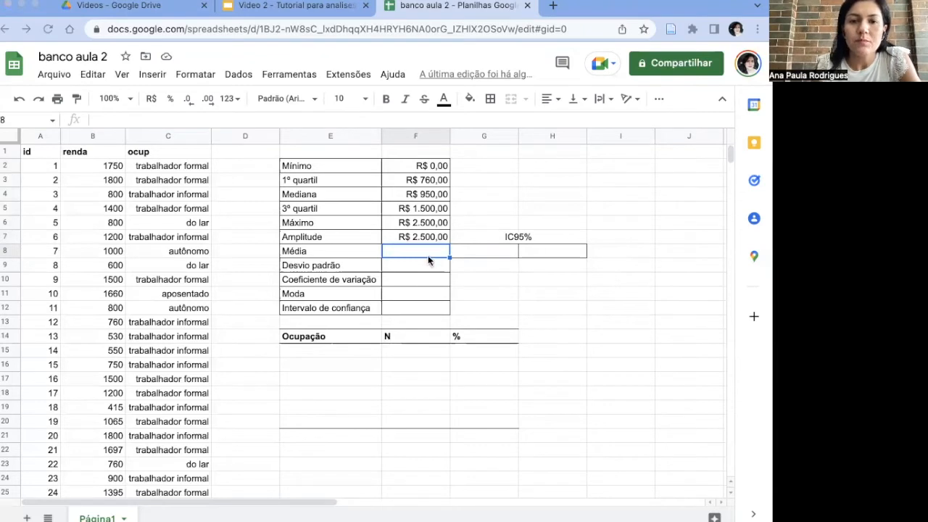
Step: Calculate the Média of the renda values in F8 with =MEDIA(B2:B31)
text(=)
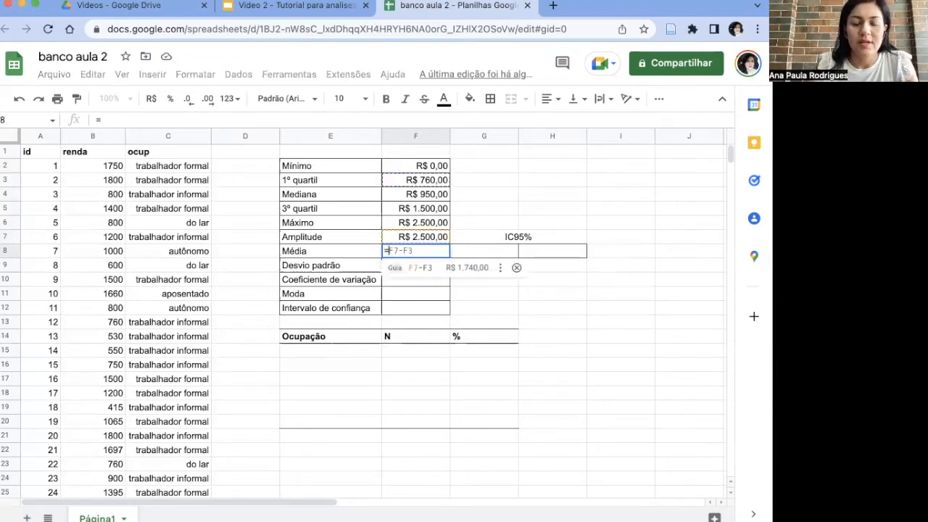
text(MEDIA()
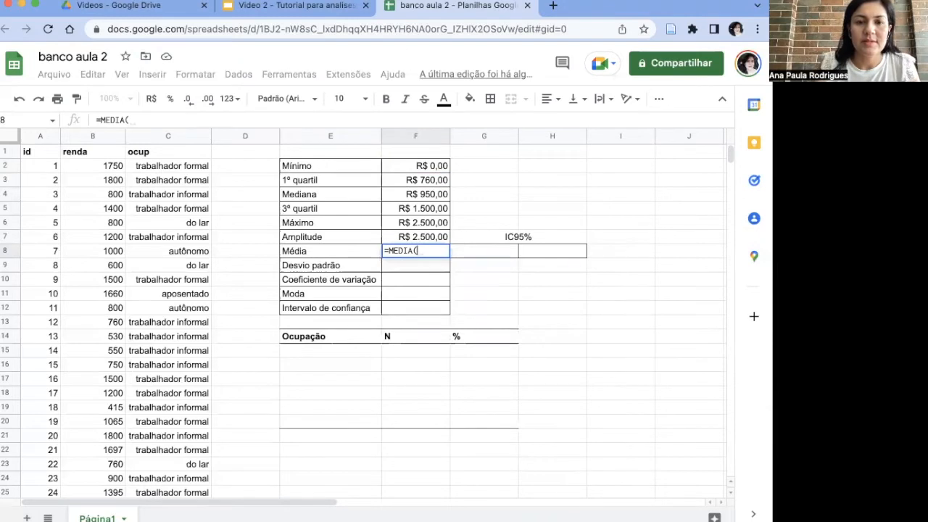
text(B2)
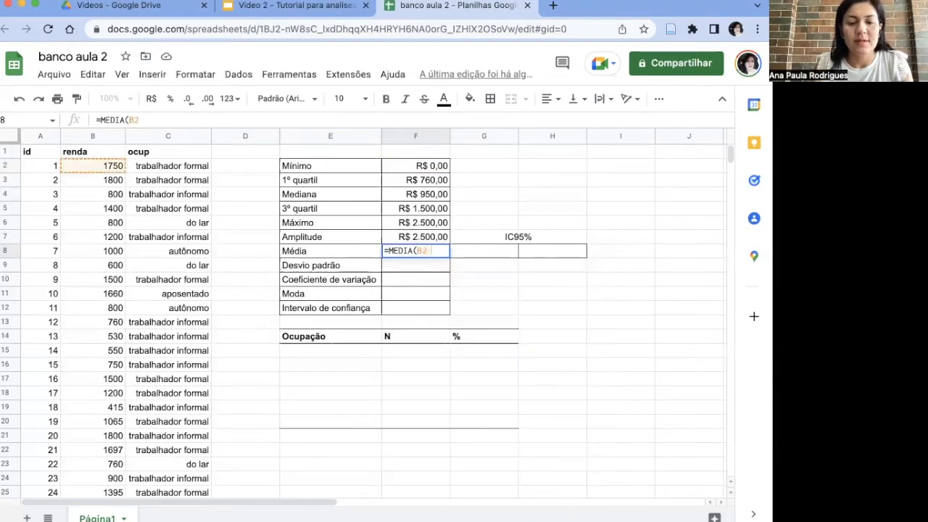
text(:B31))
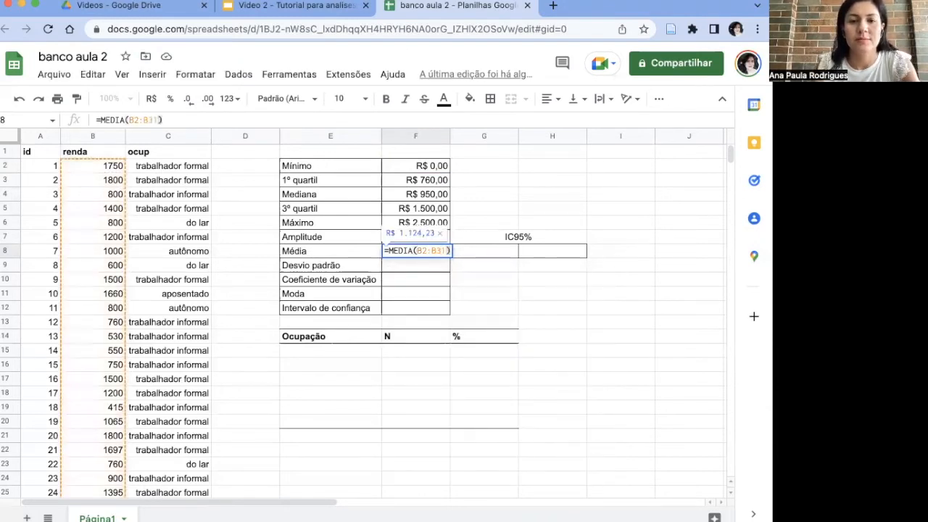
key(Return)
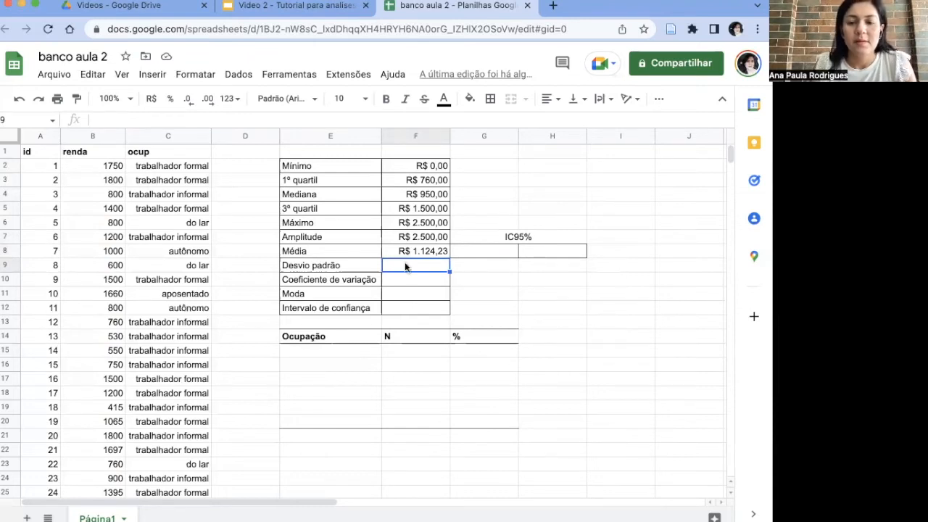
Step: Calculate the Desvio padrão of the renda values in F9 with =DESVPAD(B2:B31)
text(=DES)
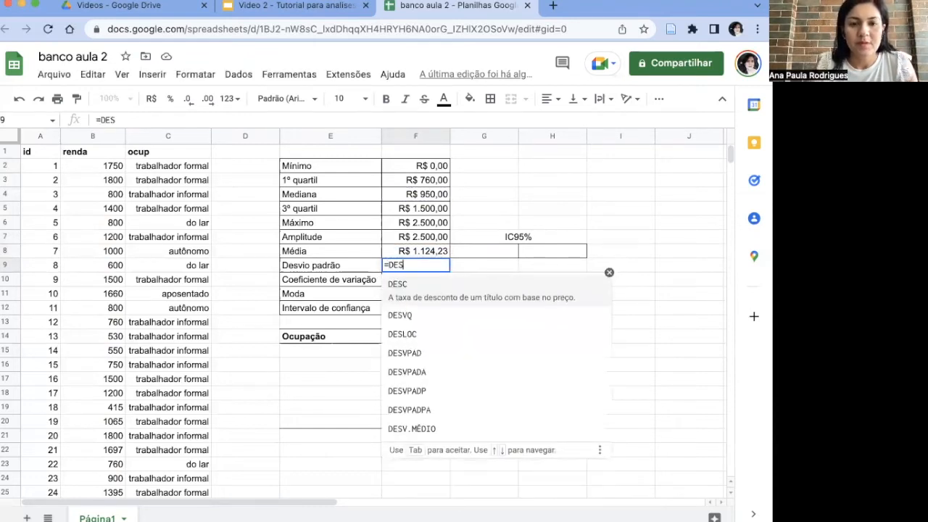
text(V)
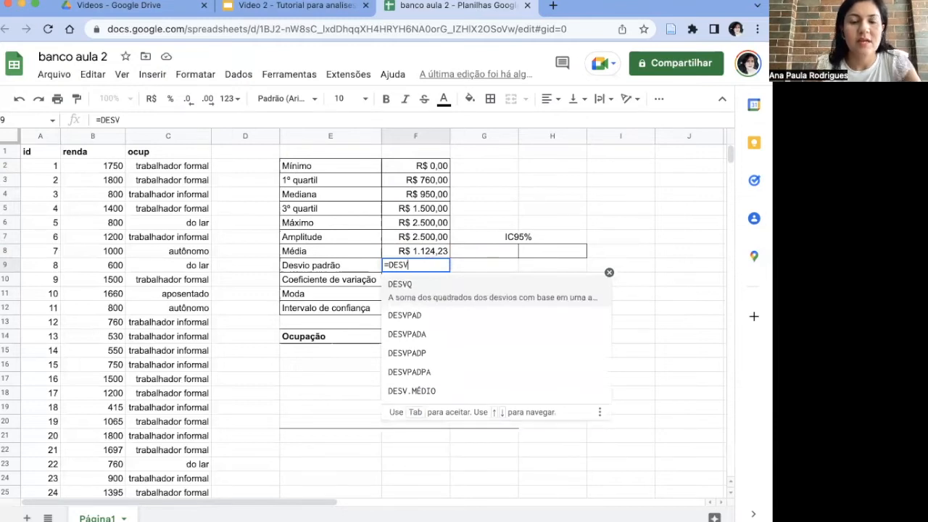
click(403, 319)
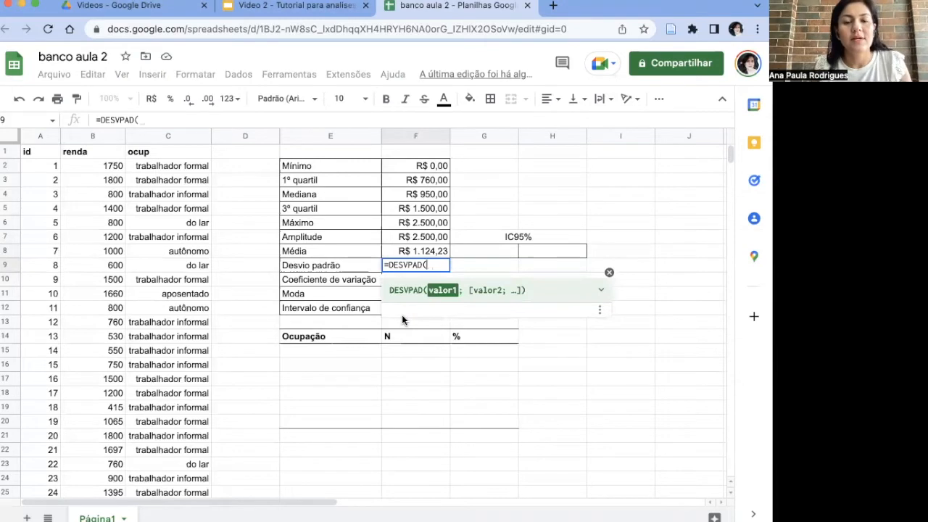
text(B2:)
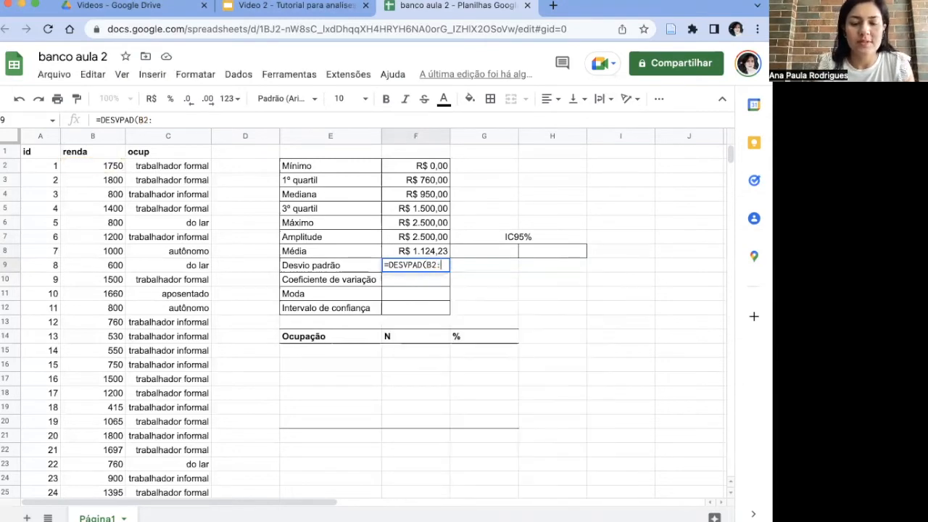
text(B31))
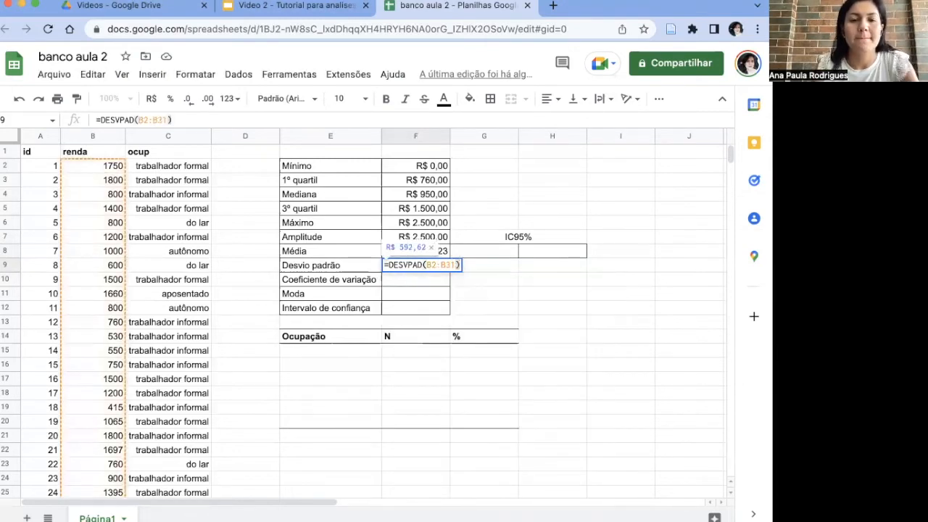
key(Return)
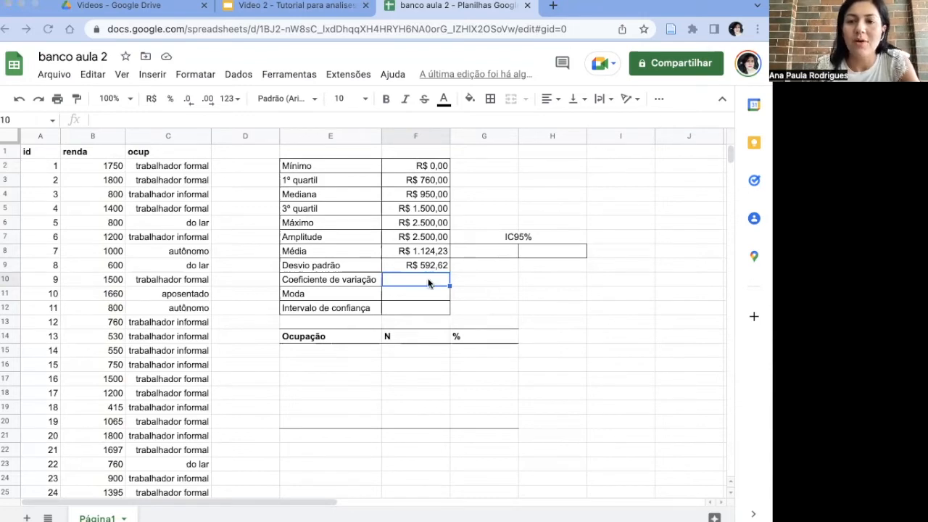
Step: Calculate the Coeficiente de variação in F10 by dividing the Desvio padrão by the Média with =F9/F8
text(=)
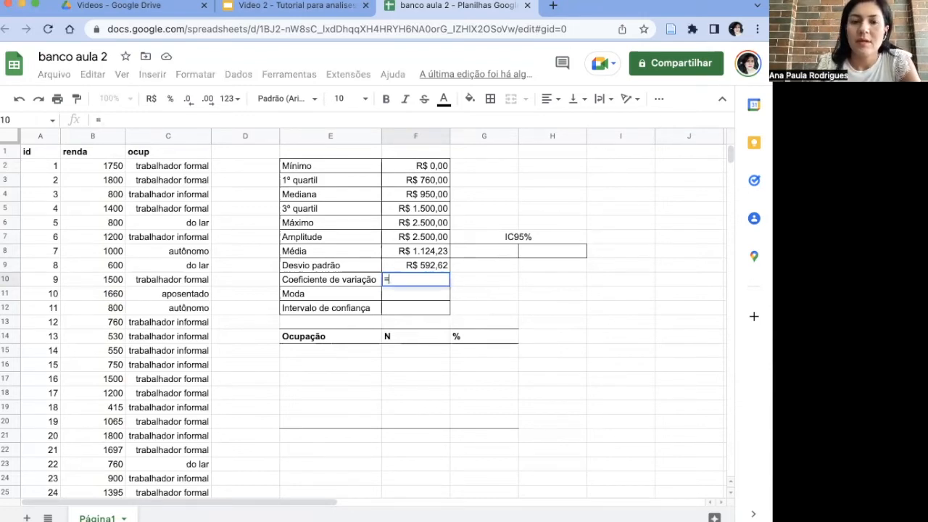
click(439, 266)
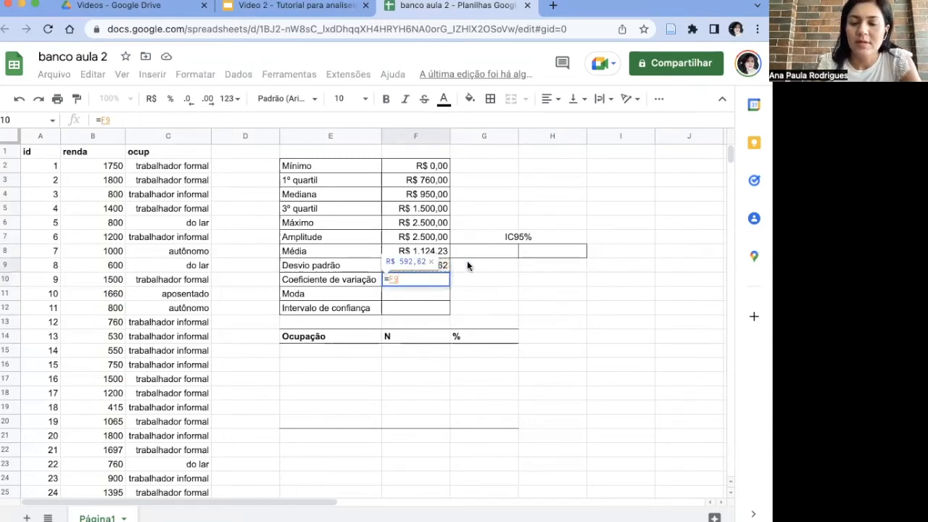
text(/)
click(440, 250)
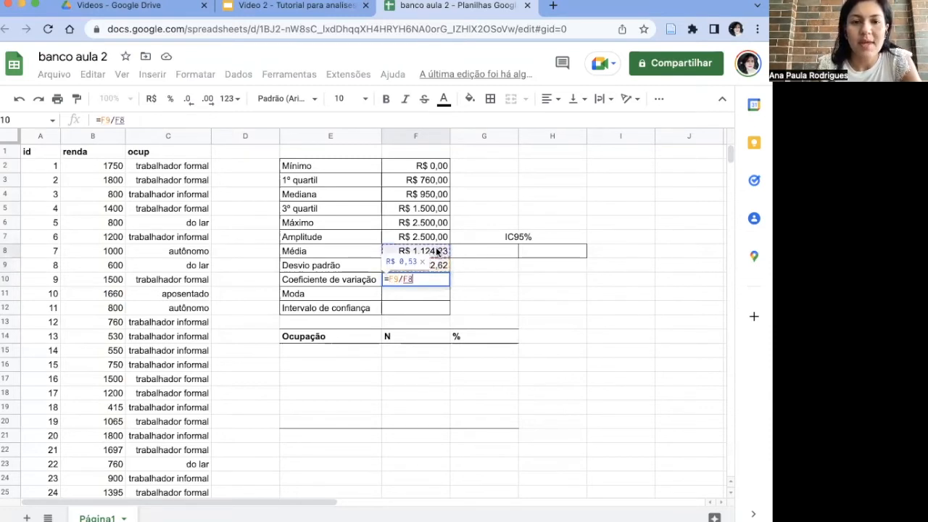
key(Return)
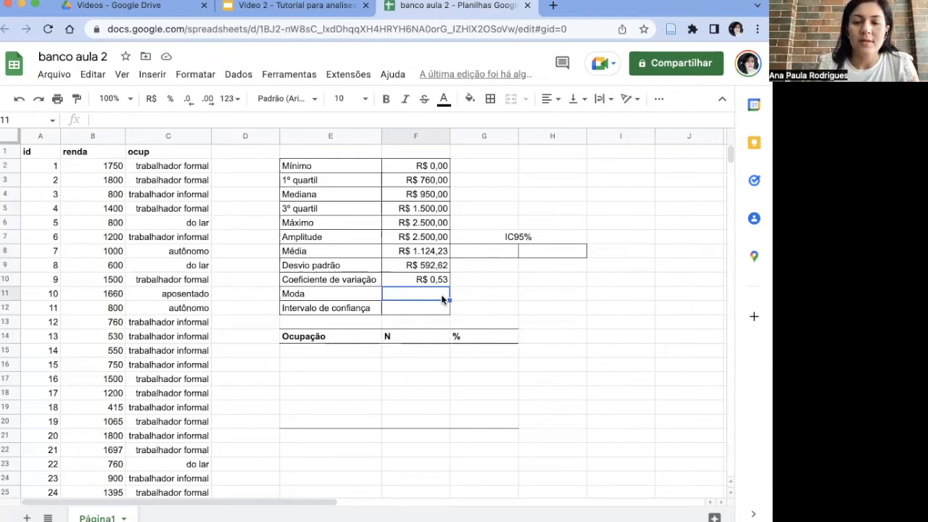
Step: Calculate the Moda of the renda values in F11 with =MODO(B2:B31)
text(=MO)
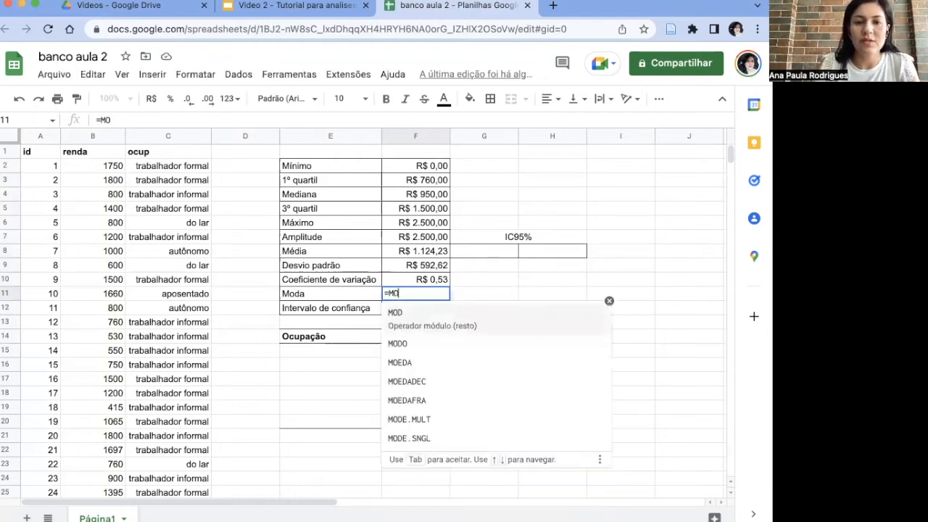
text(D)
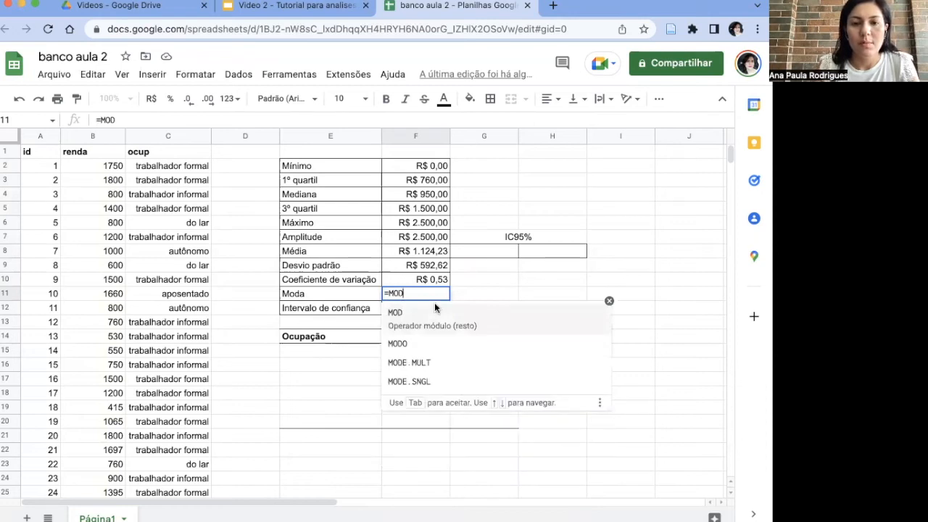
click(425, 345)
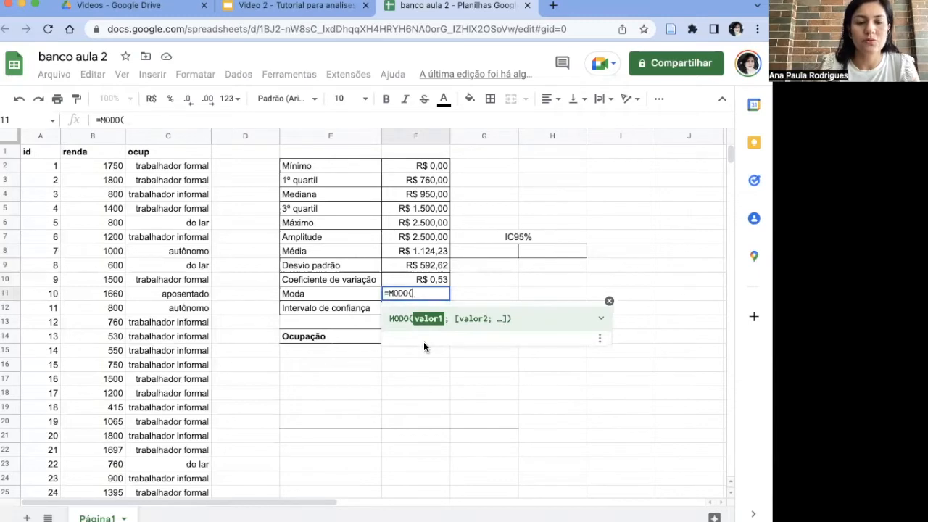
text(B2:B31))
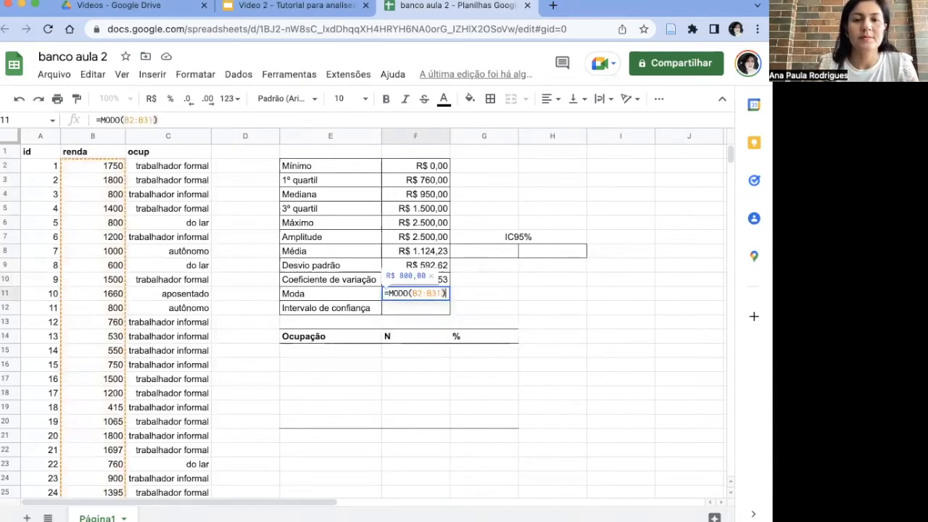
key(Return)
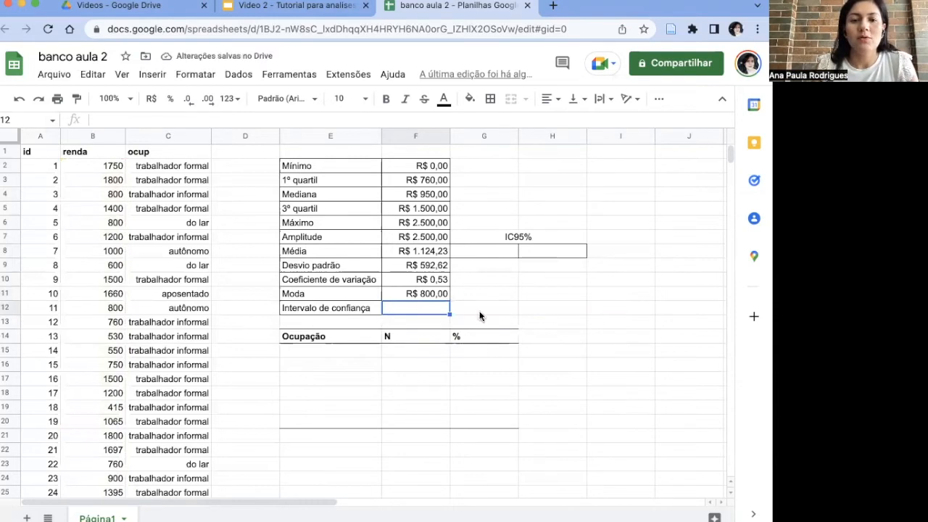
Step: Calculate the Intervalo de confiança in F12 with =INT.CONFIANÇA(0,05;F9;30)
text(=INT)
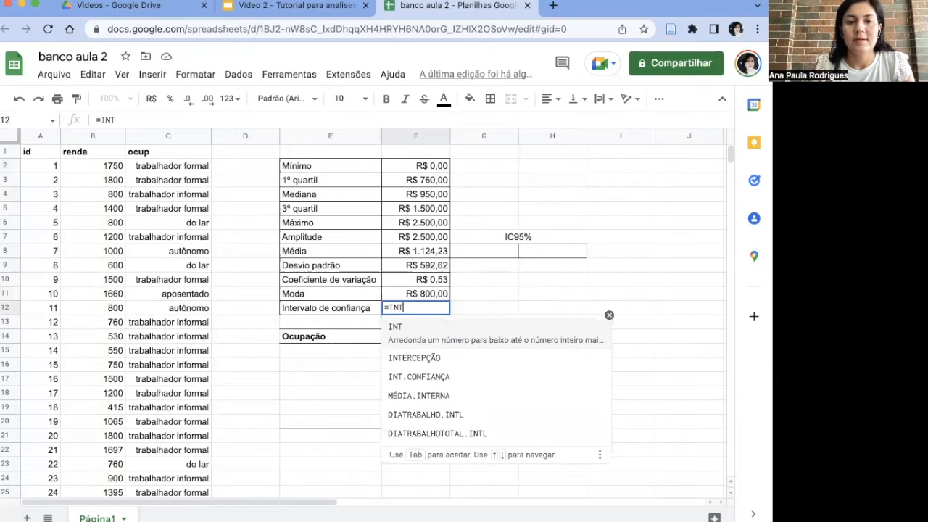
click(398, 372)
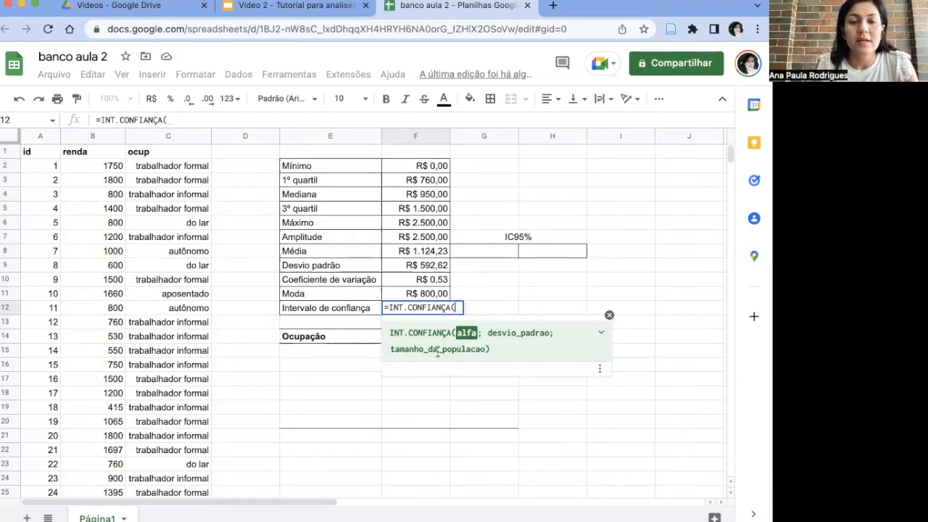
text(0,05)
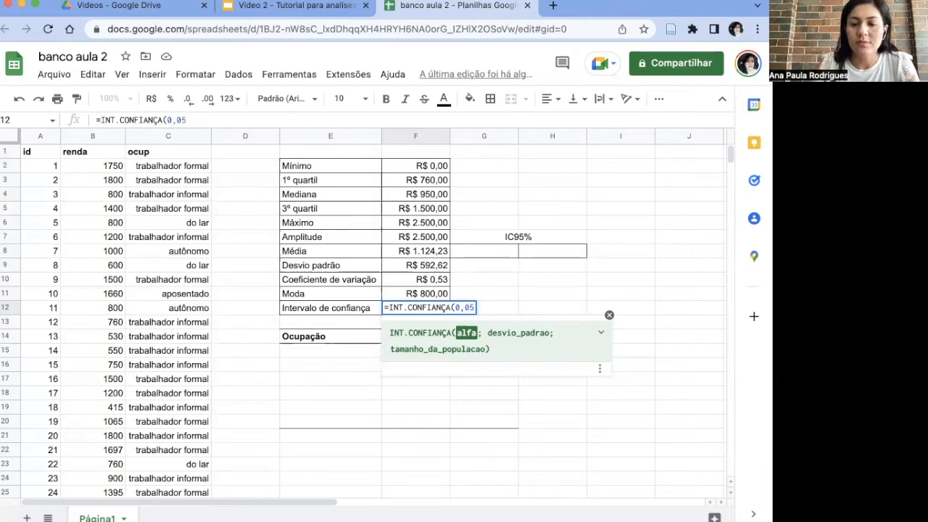
text(;)
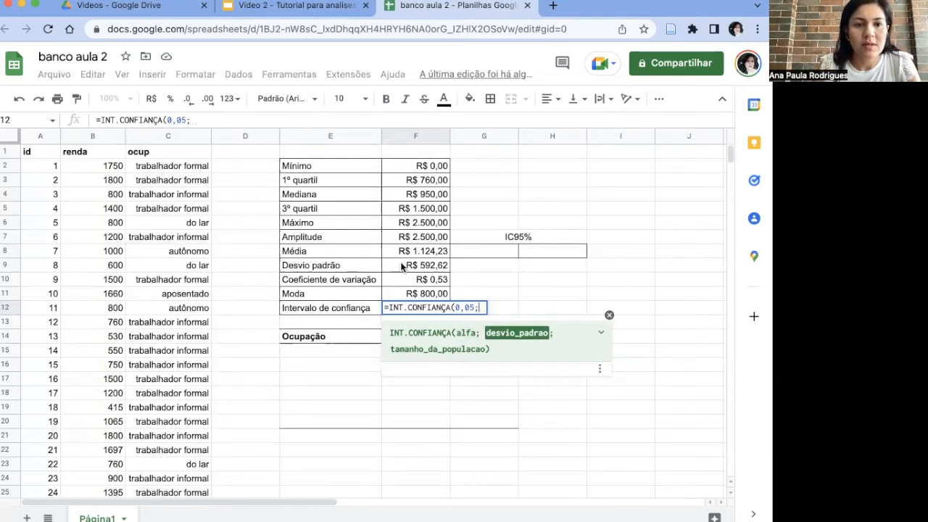
click(401, 266)
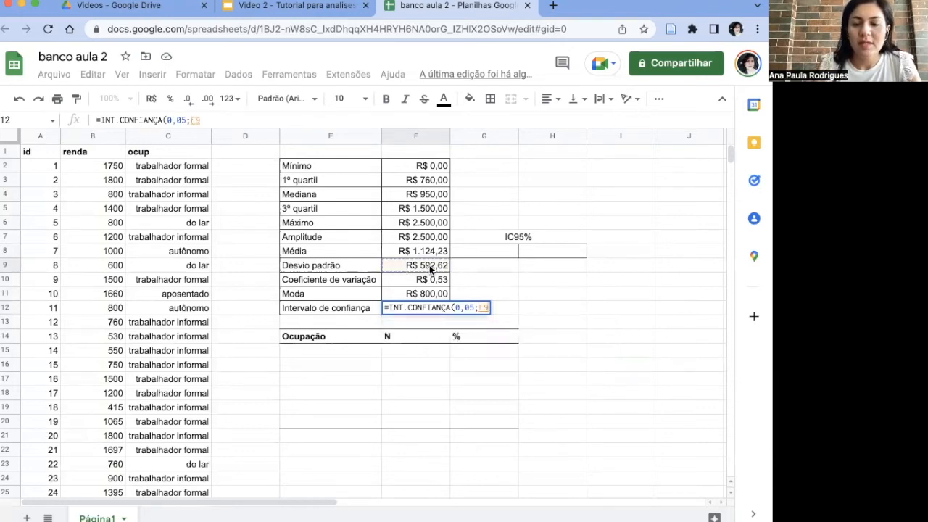
text(;)
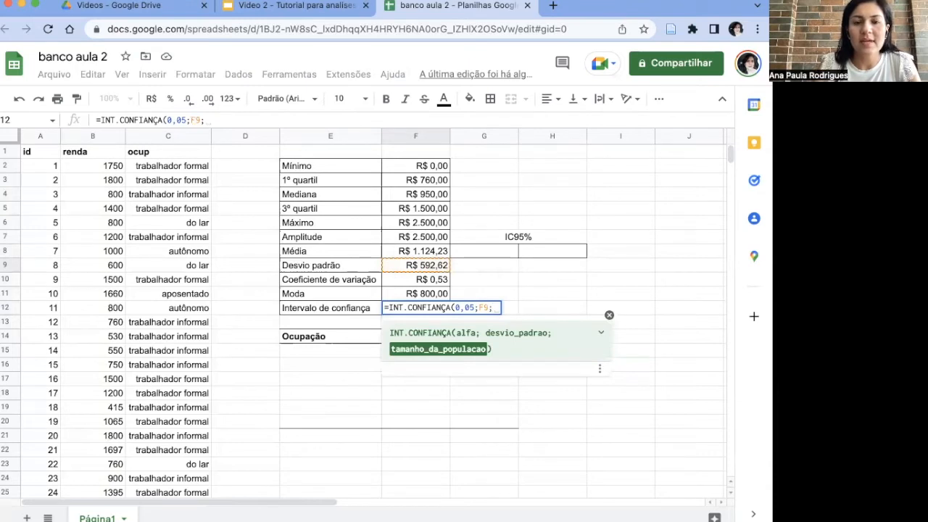
text(30))
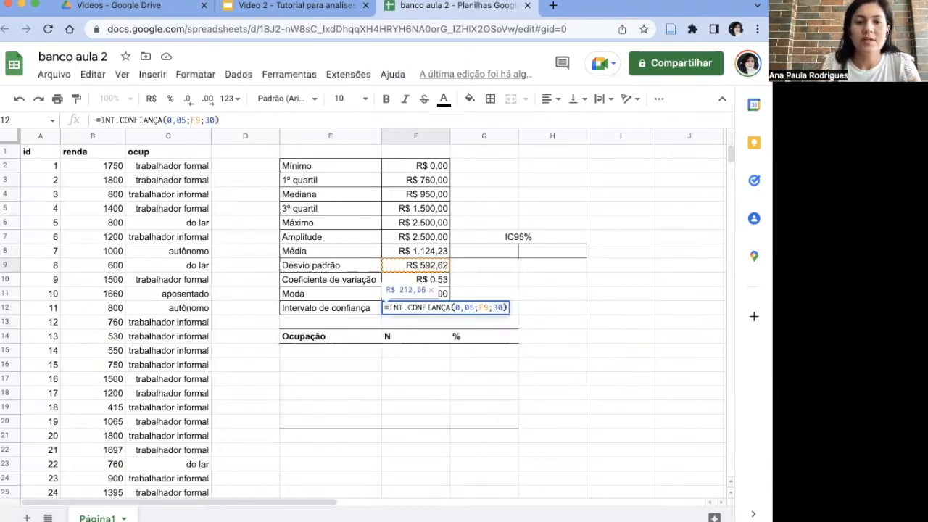
key(Return)
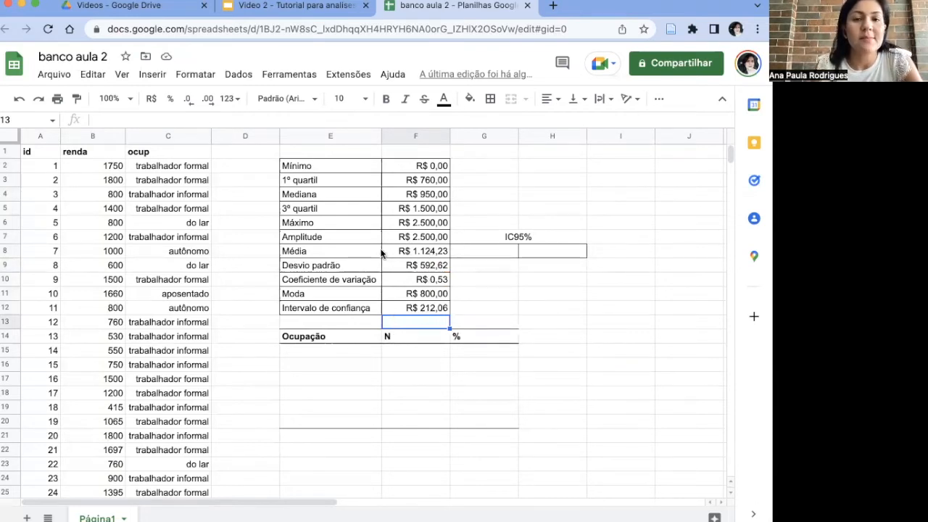
Step: Calculate the lower IC95% limit of the Média in G8 with =F8-F12
click(483, 249)
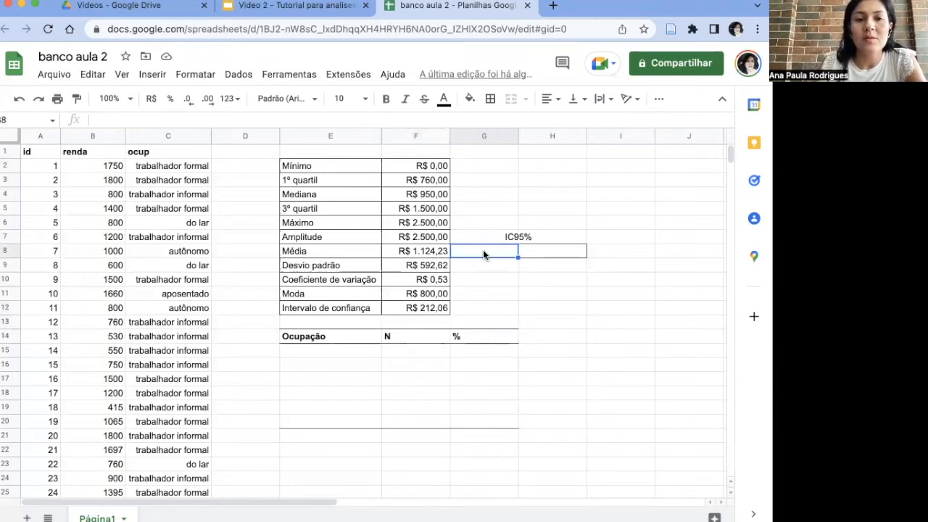
text(=)
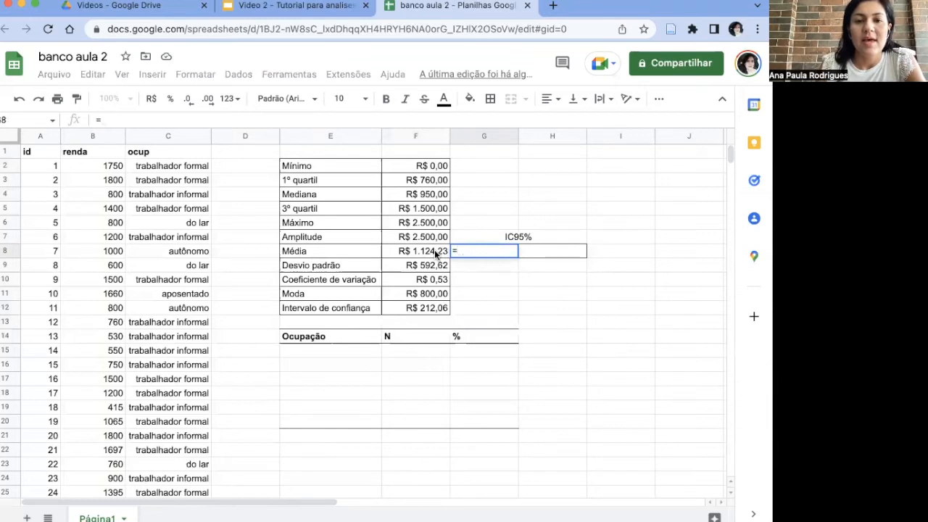
click(434, 249)
text(-)
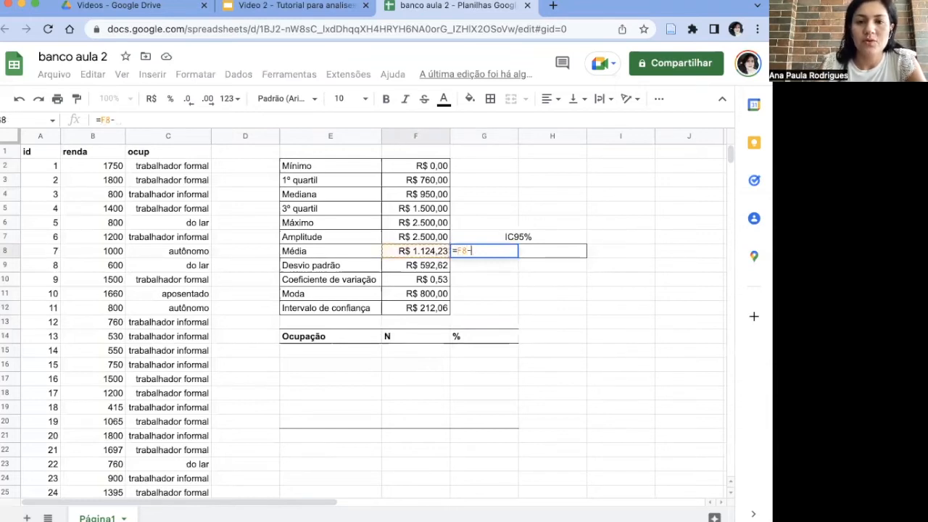
click(414, 306)
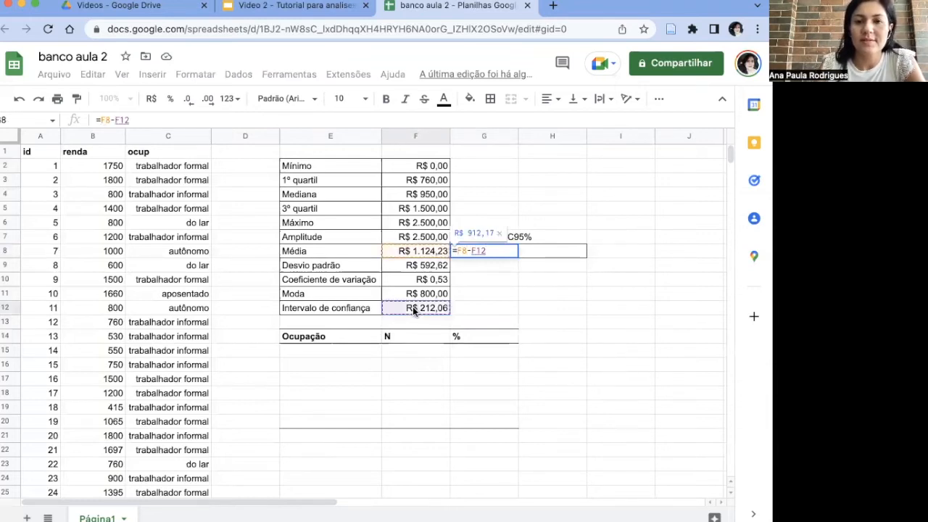
key(Return)
Step: Calculate the upper IC95% limit of the Média in H8 with =F8+F12
click(546, 252)
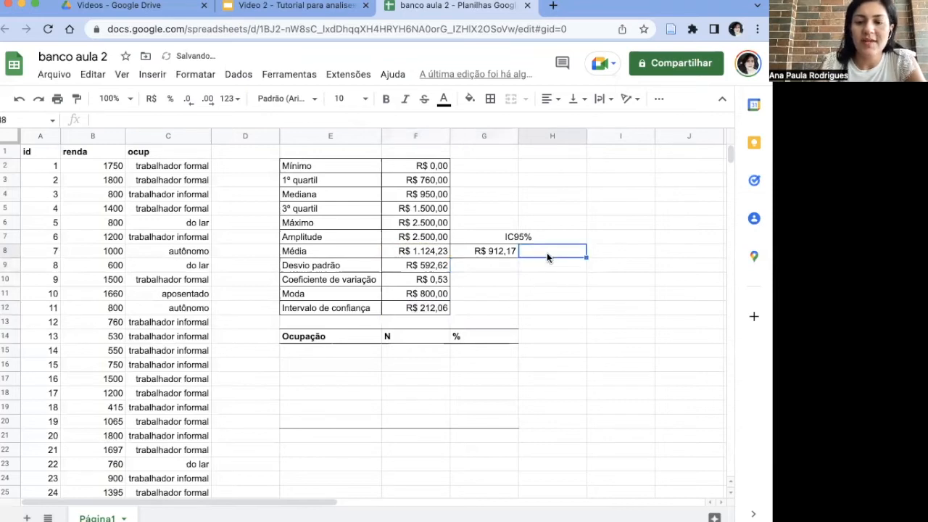
text(=)
click(437, 251)
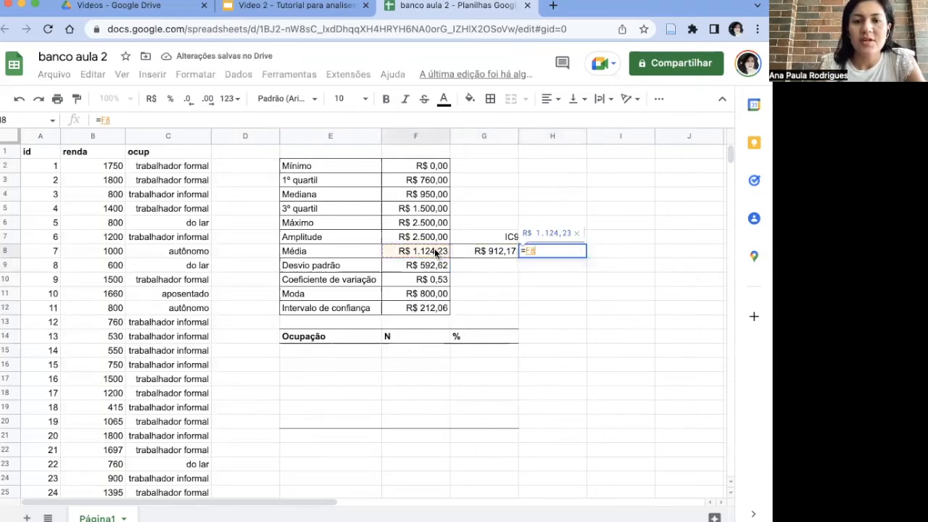
text(+)
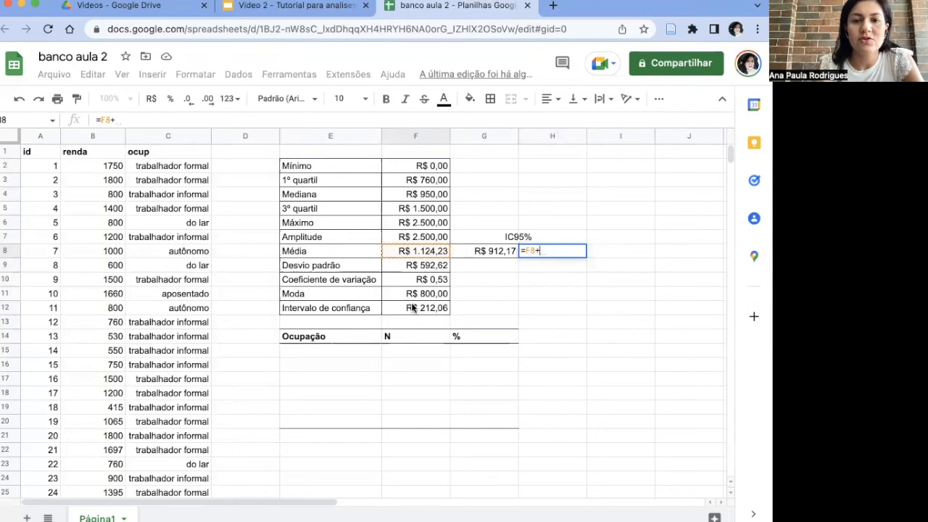
click(412, 308)
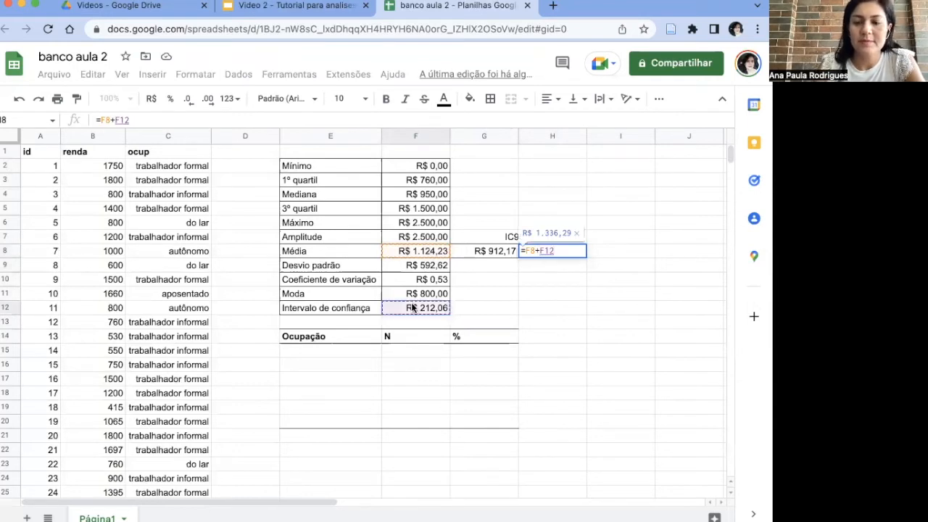
key(Return)
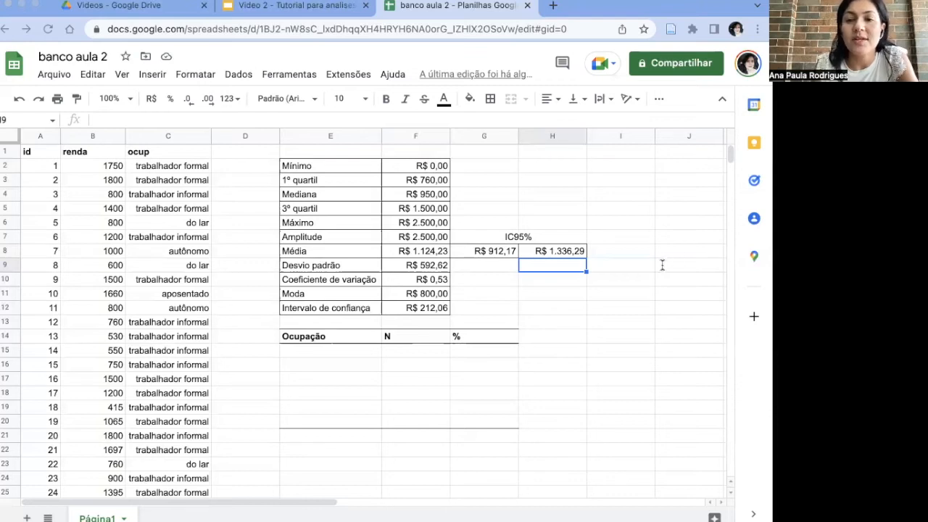
Step: Change the number format of the Coeficiente de variação in F10 to Texto simples
click(427, 280)
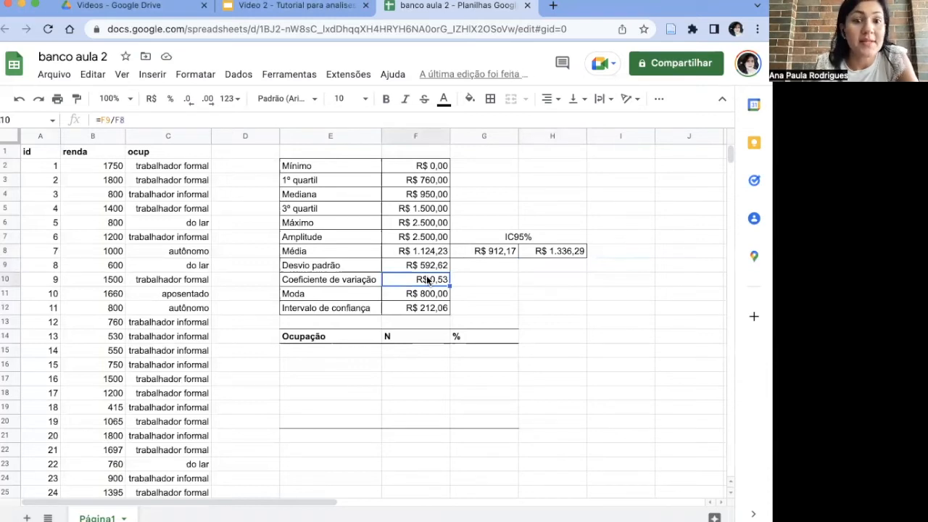
right_click(427, 279)
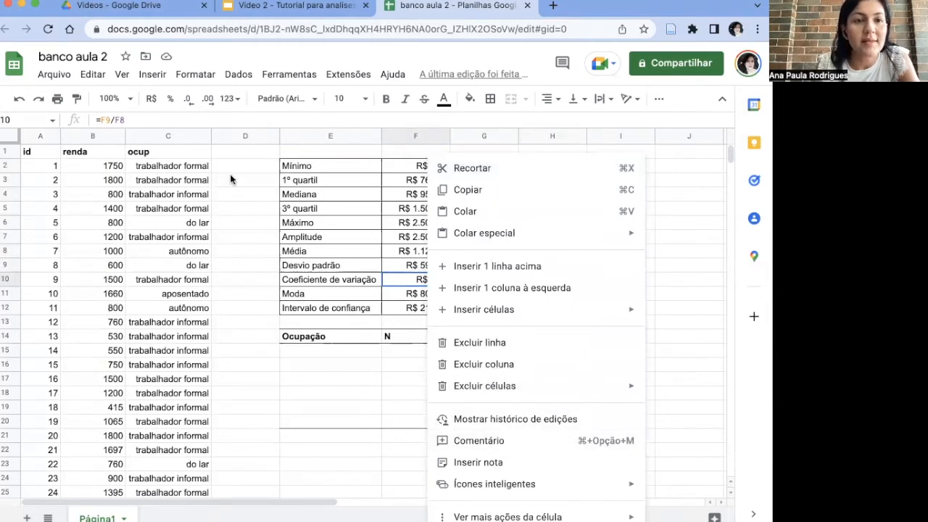
click(153, 105)
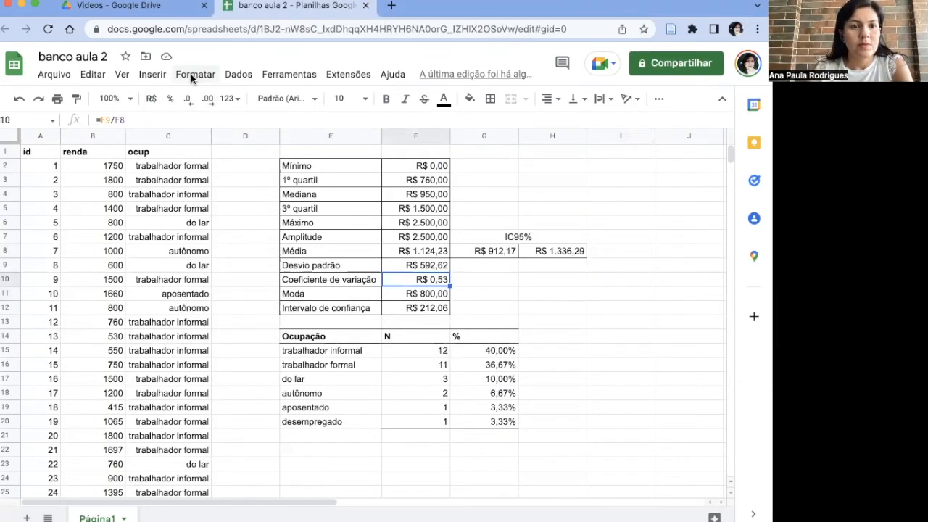
click(191, 75)
mouse_move(221, 158)
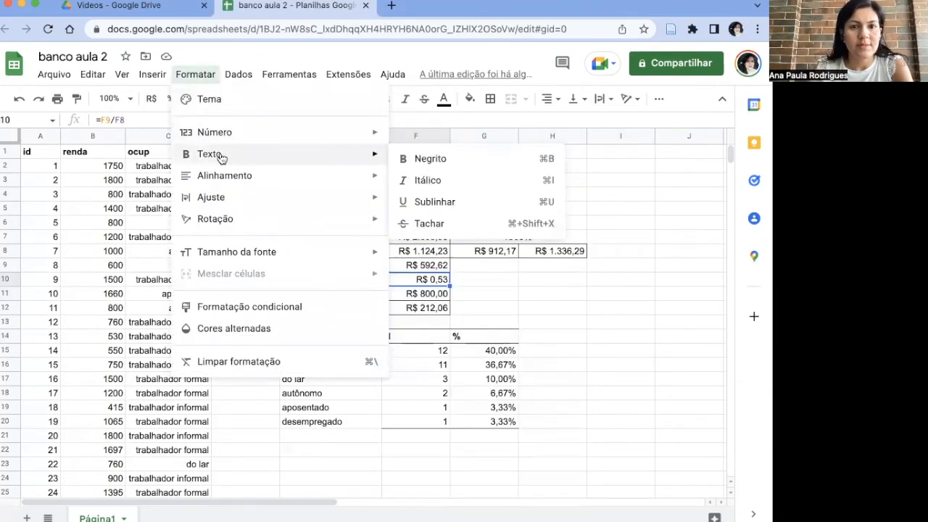
mouse_move(280, 135)
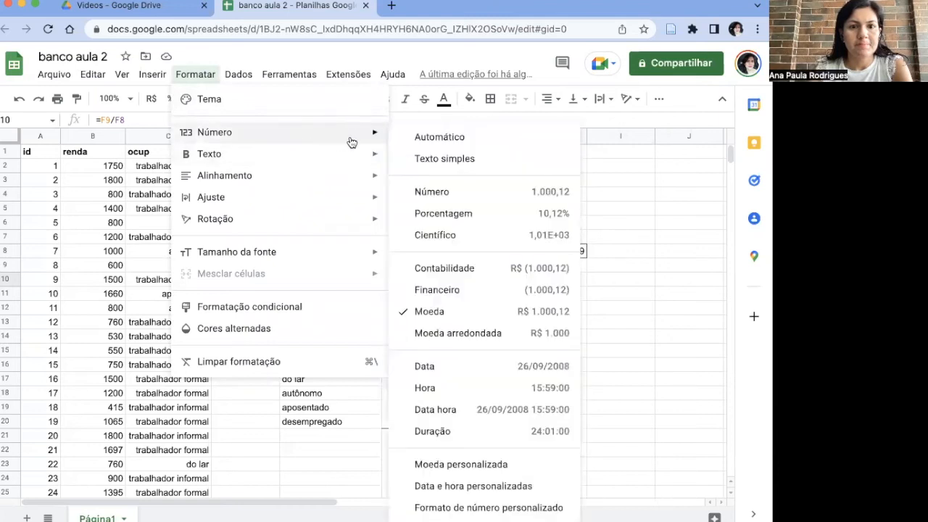
click(423, 159)
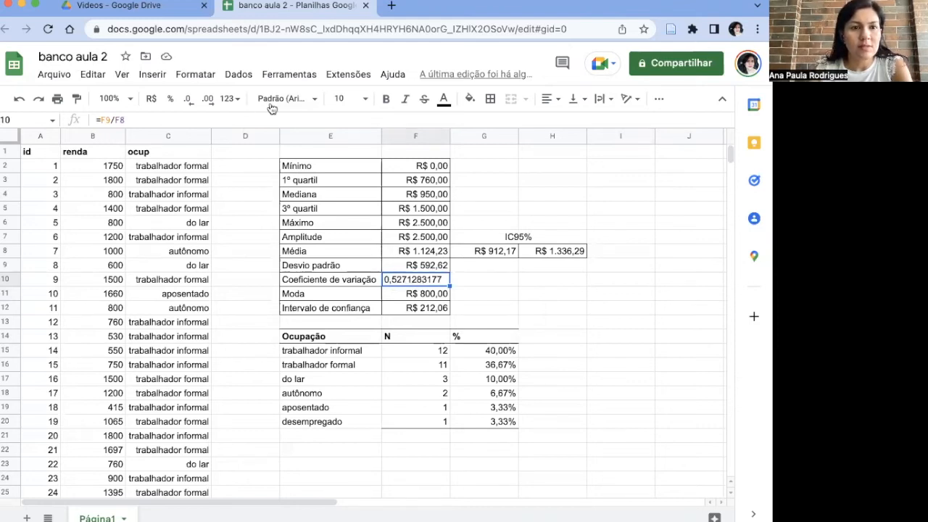
Step: Reduce the Coeficiente de variação in F10 to two decimal places and align it to the right of its cell
click(190, 100)
click(190, 100)
click(191, 99)
click(190, 99)
click(190, 100)
click(190, 99)
click(190, 100)
click(190, 99)
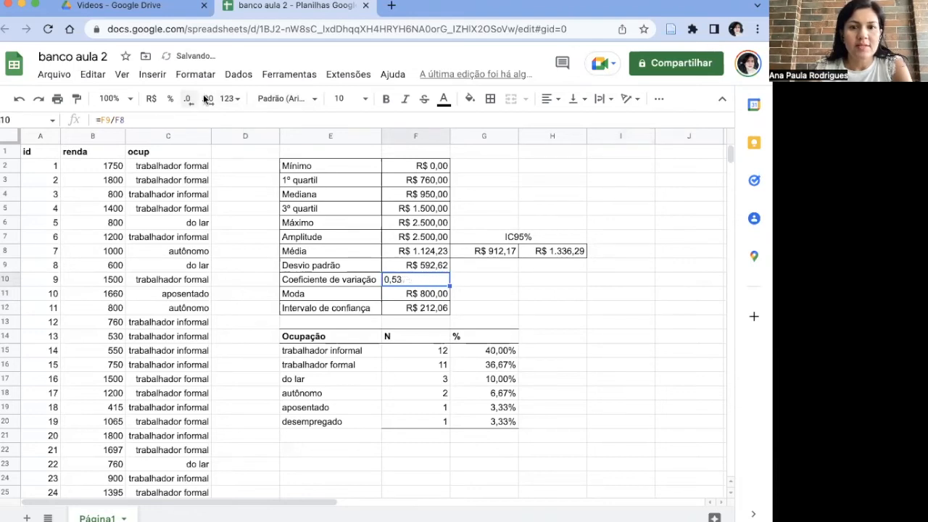
click(549, 99)
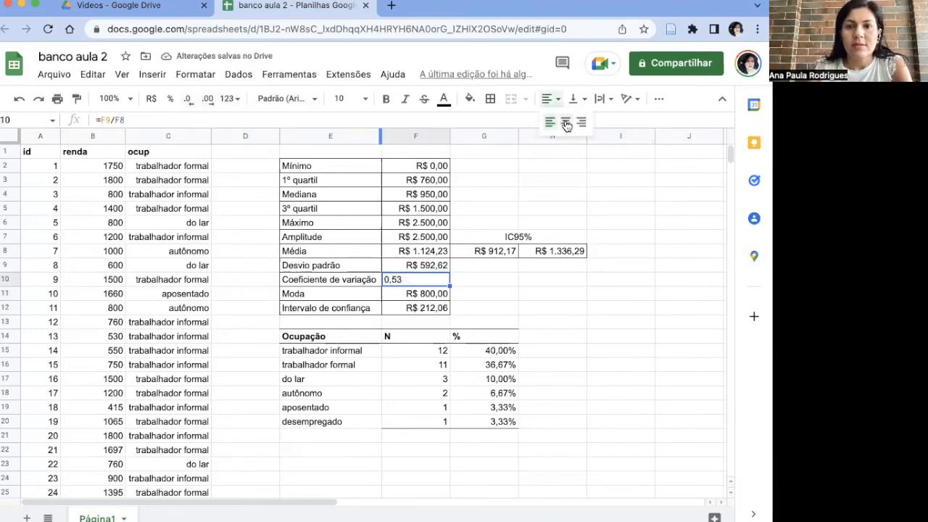
click(581, 122)
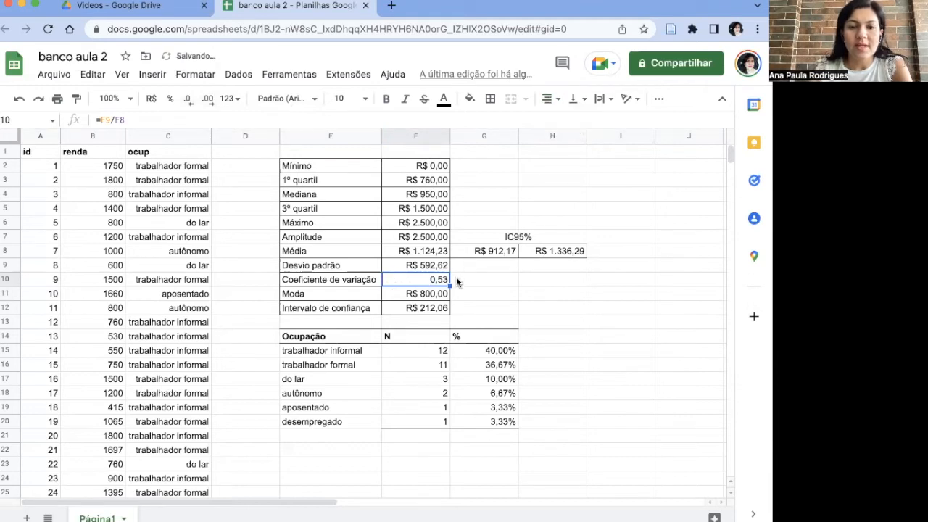
click(455, 281)
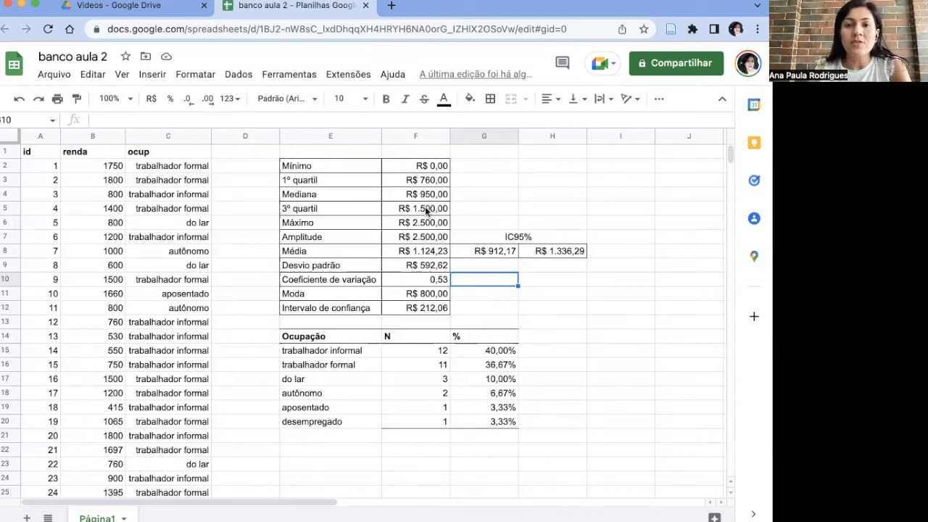
click(658, 98)
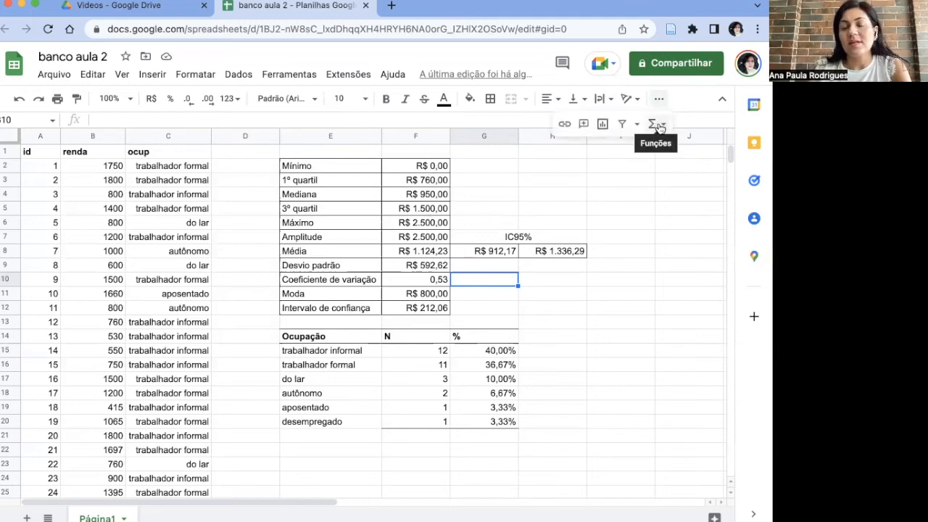
click(658, 126)
mouse_move(591, 301)
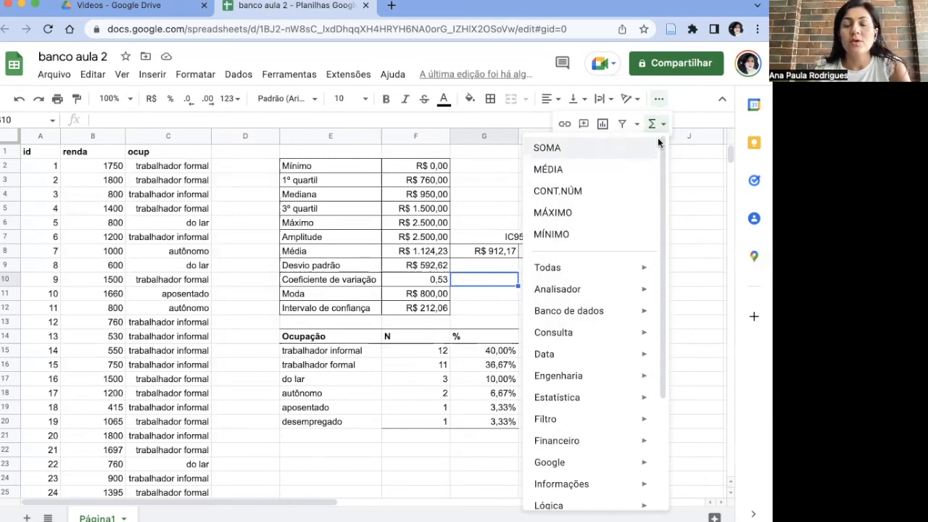
click(659, 102)
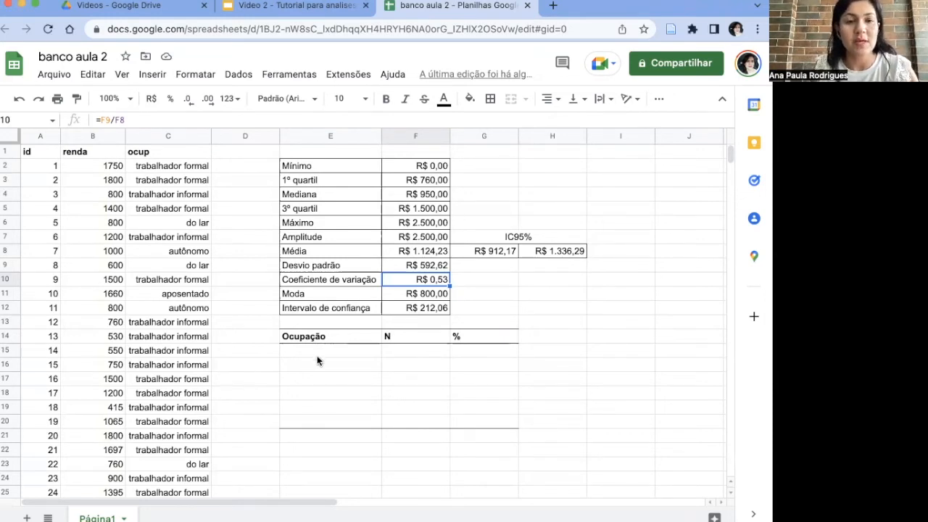
Step: Copy the ocup categories trabalhador formal and trabalhador informal into E15 and E16 of the Ocupação table
click(176, 169)
key(ctrl+c)
click(341, 353)
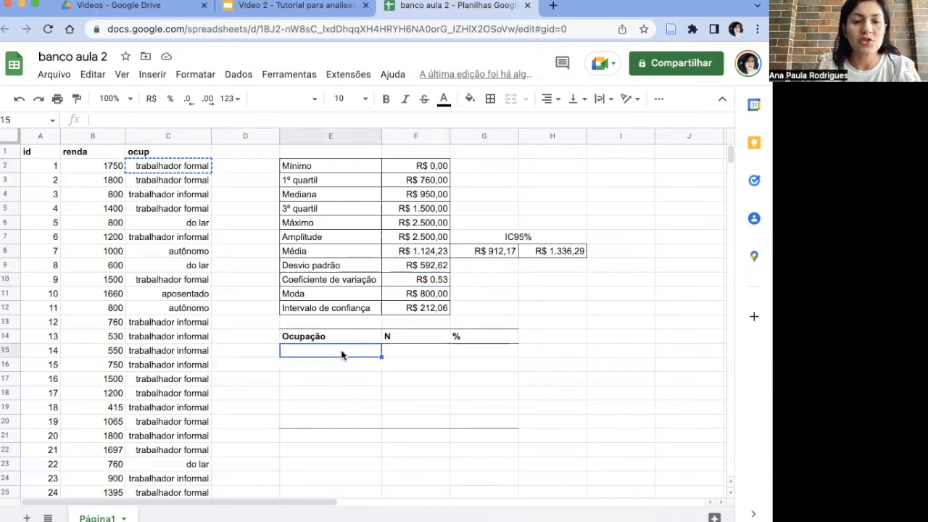
key(ctrl+v)
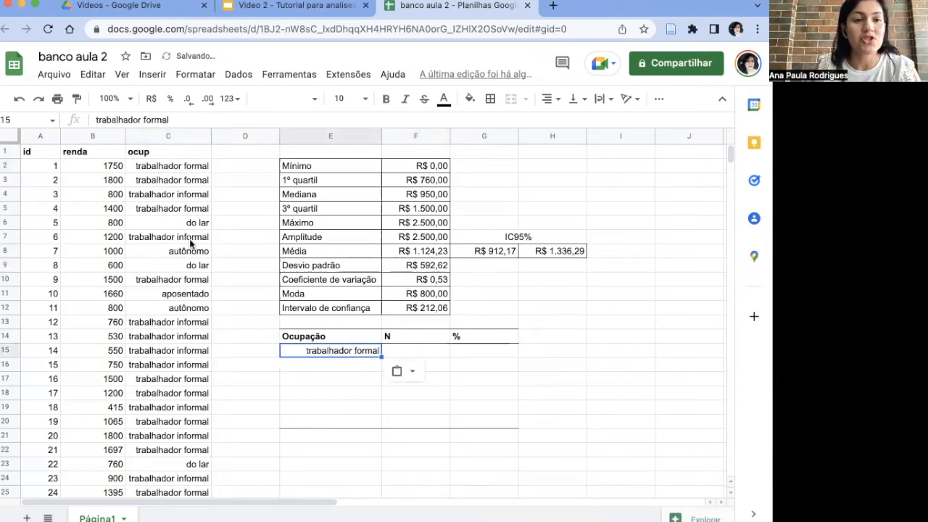
click(187, 201)
key(ctrl+c)
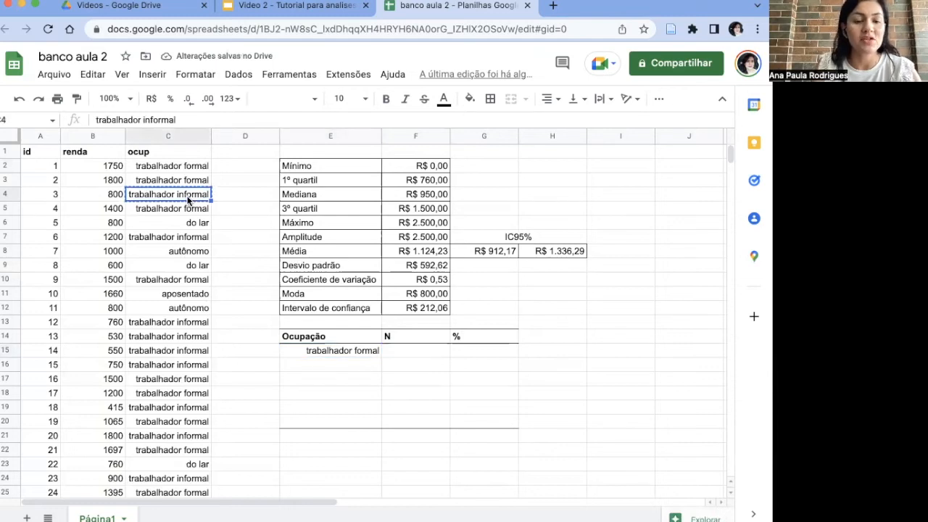
click(322, 366)
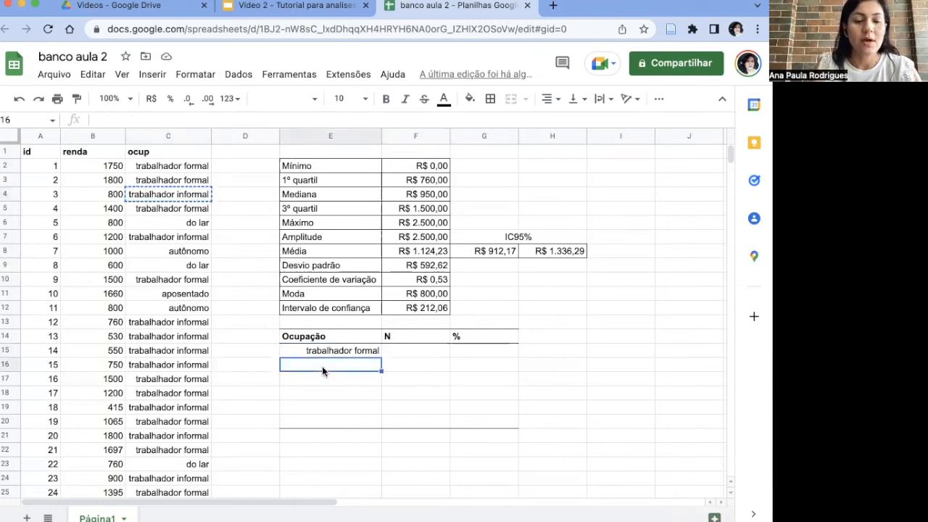
key(ctrl+v)
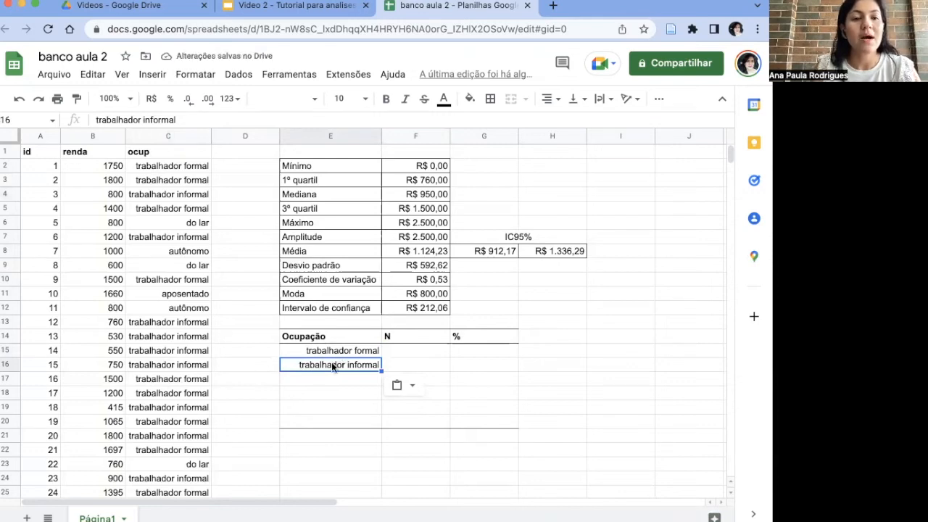
Step: Copy the ocup categories do lar and autônomo into E17 and E18 of the Ocupação table
click(197, 222)
key(ctrl+c)
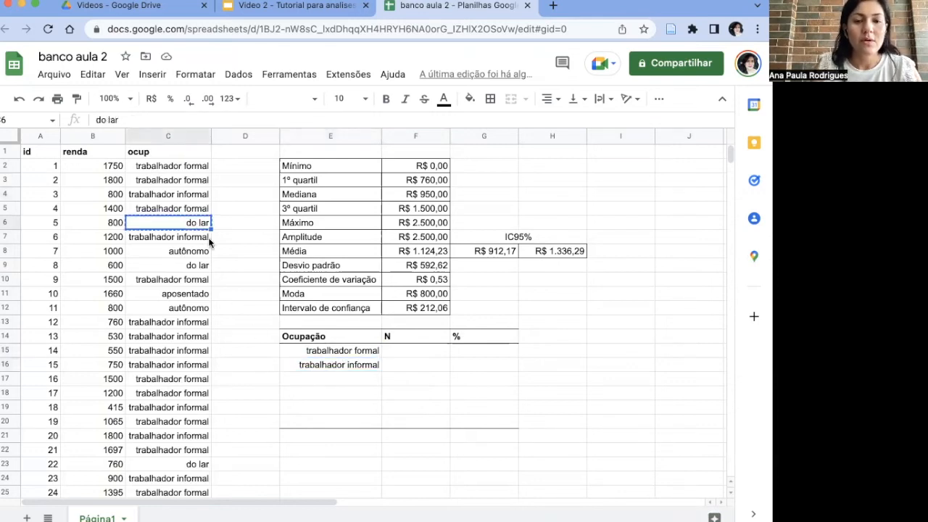
click(326, 378)
key(ctrl+v)
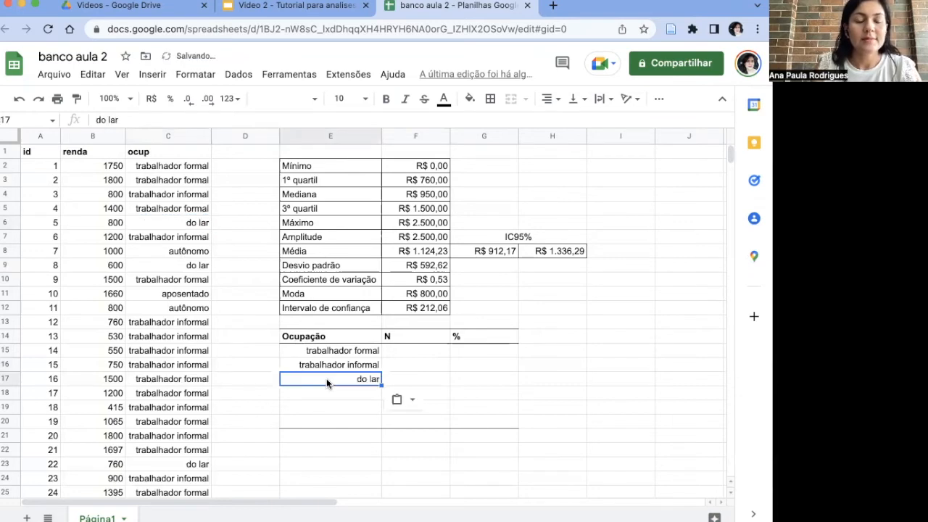
click(200, 251)
key(ctrl+c)
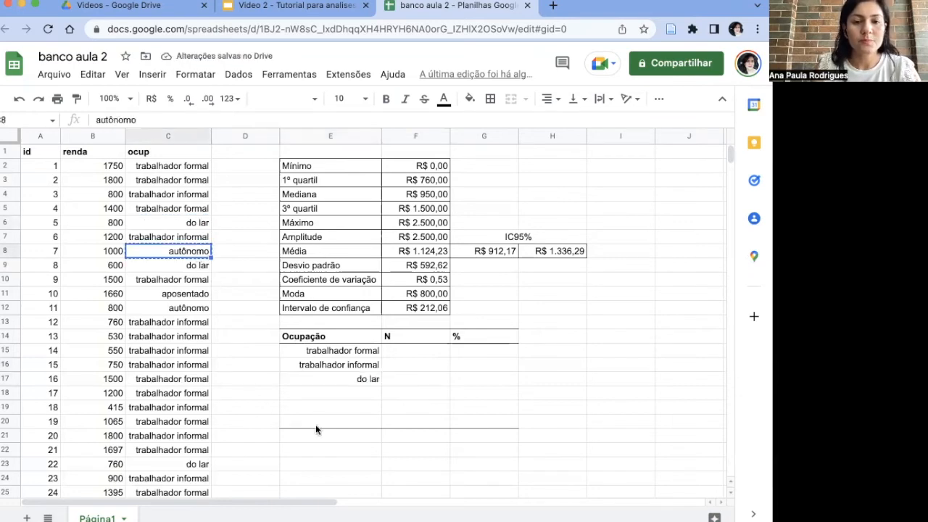
click(349, 393)
key(ctrl+v)
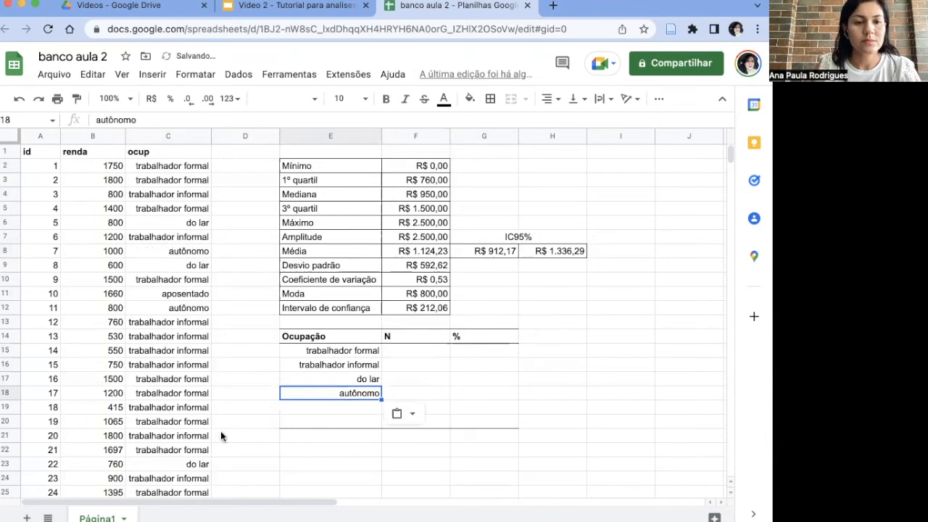
Step: Copy the ocup category aposentado from C11 into E19 of the Ocupação table
click(176, 297)
key(ctrl+c)
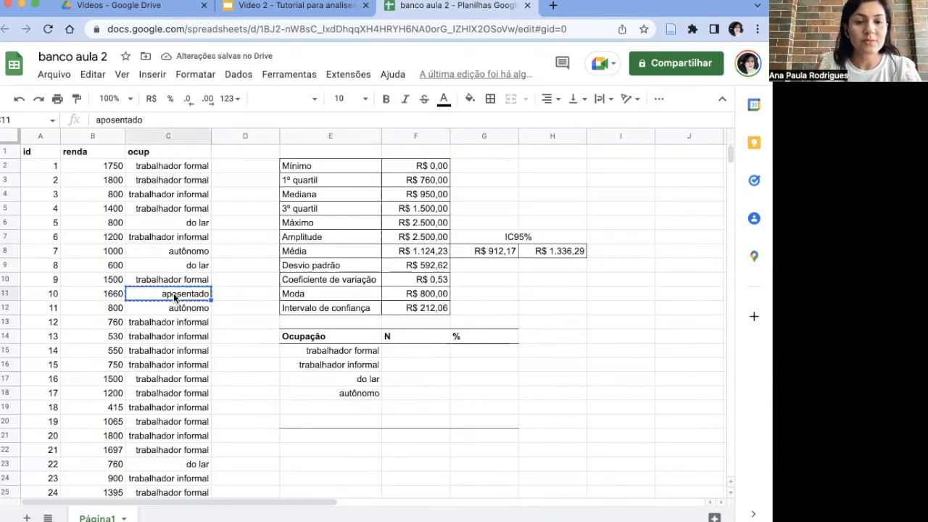
click(370, 412)
key(ctrl+v)
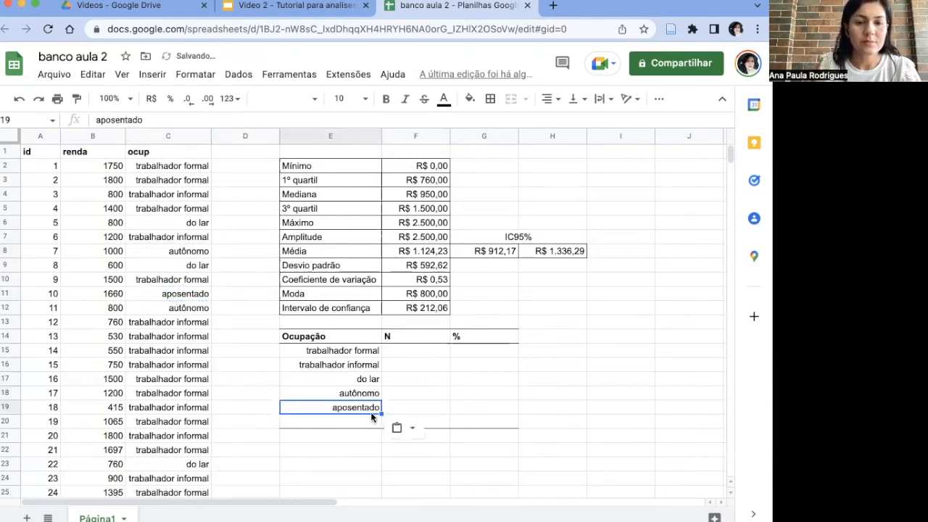
Step: Copy the ocup category desempregado from C26 into E20 of the Ocupação table
scroll(152, 424, down, 1)
scroll(151, 424, down, 4)
scroll(152, 424, up, 1)
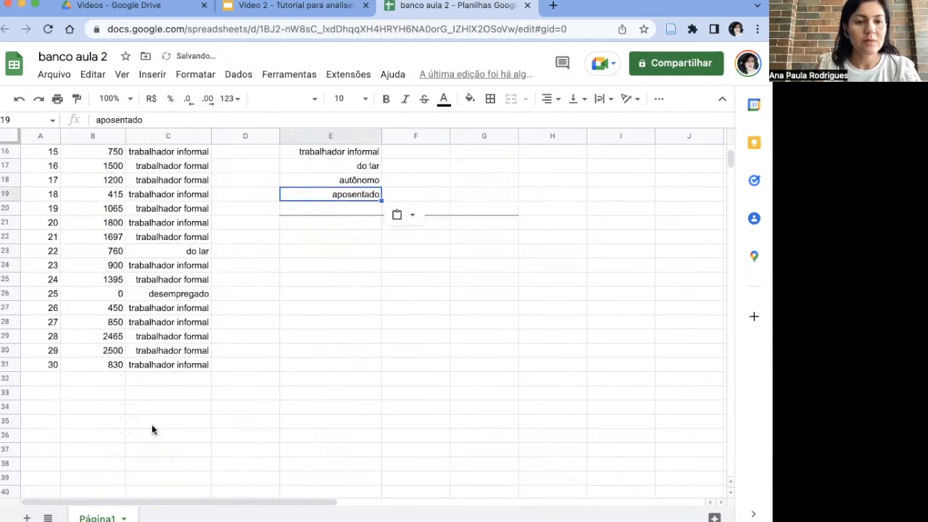
click(187, 323)
key(ctrl+c)
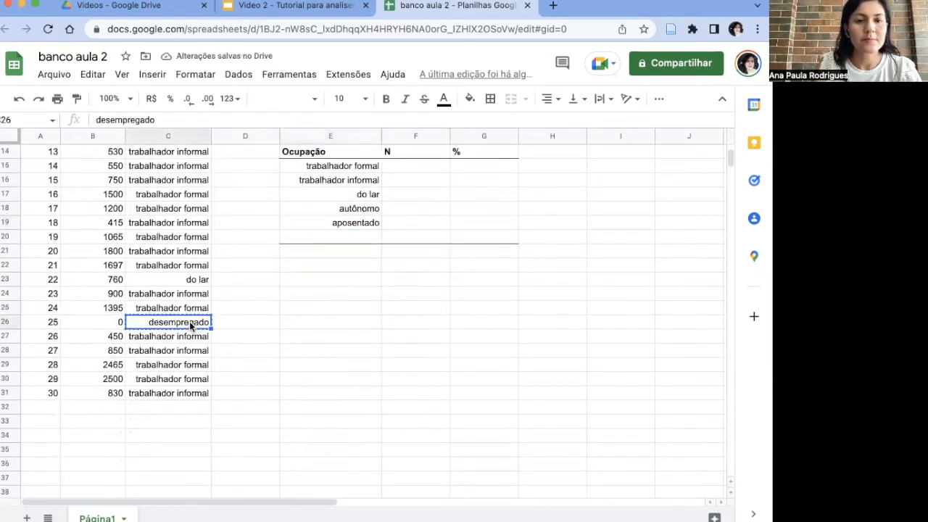
click(337, 237)
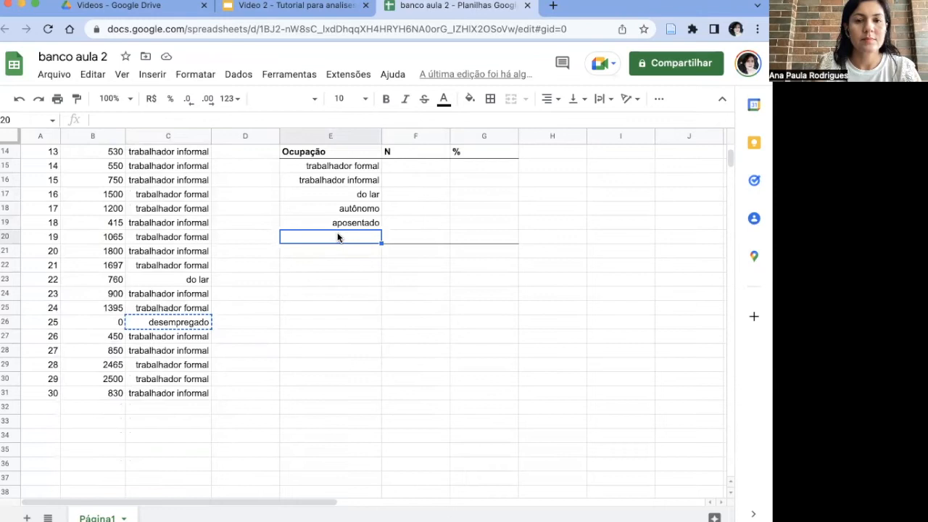
key(ctrl+v)
Step: Align the occupation categories in E15:E20 to the left of their cells
scroll(351, 235, up, 1)
drag(355, 181, 360, 251)
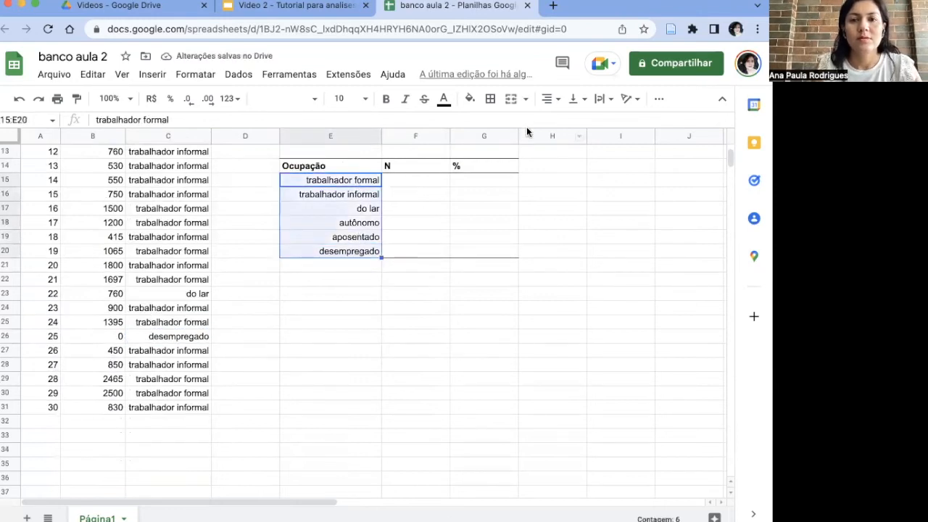
click(555, 100)
click(552, 122)
Step: Count trabalhador formal in F15 with =CONT.SE(C2:C31;E15) and decline the suggested autofill for the remaining rows
scroll(414, 235, up, 3)
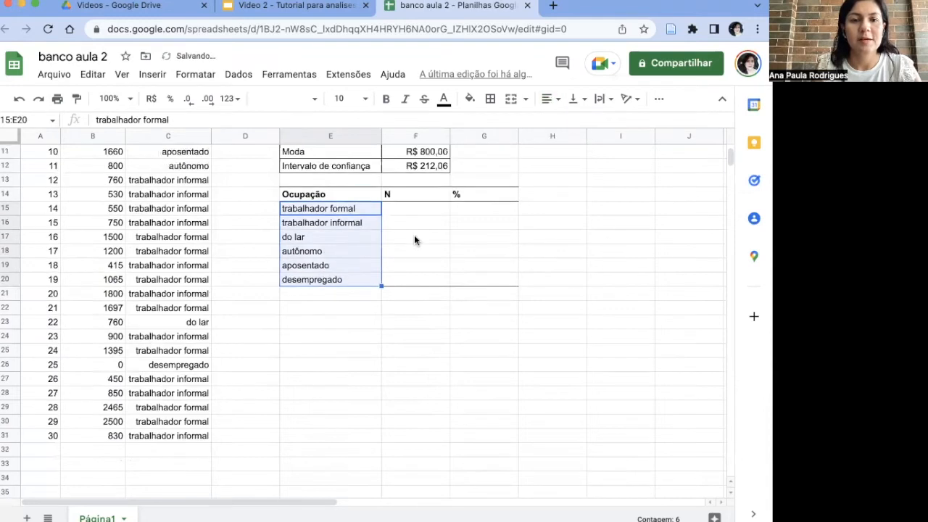
scroll(414, 235, up, 5)
click(416, 364)
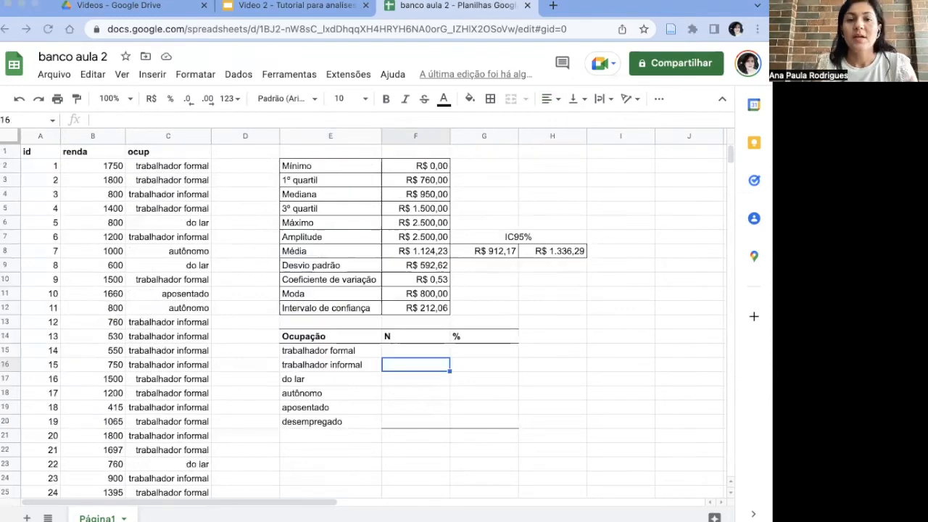
click(339, 351)
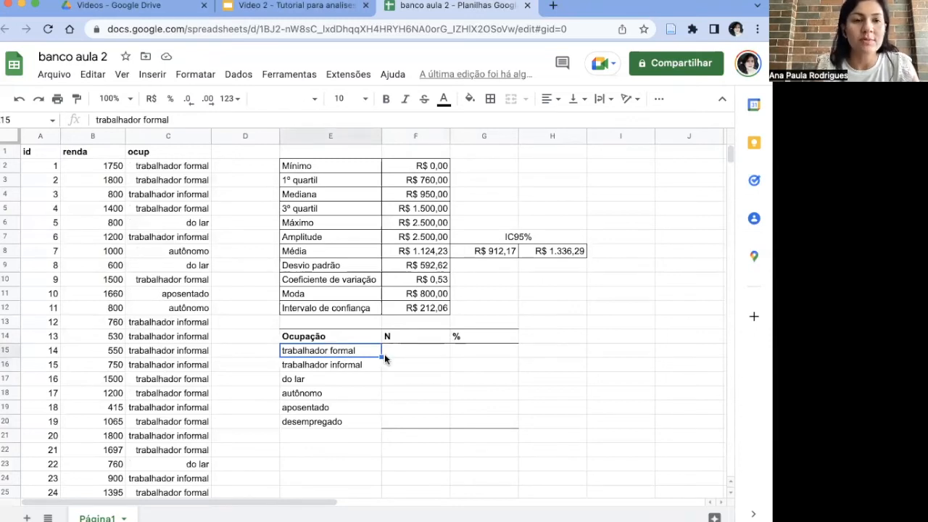
click(395, 351)
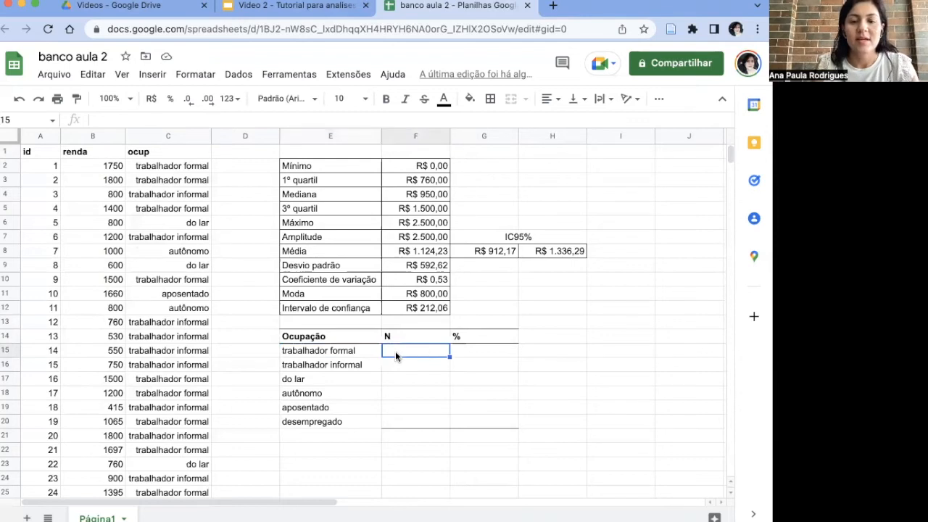
text(=)
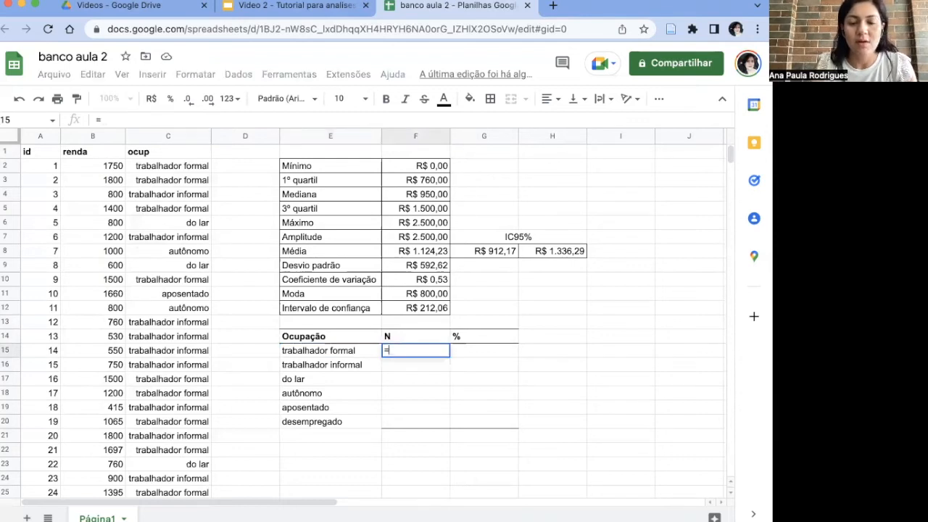
text(cont)
key(BackSpace)
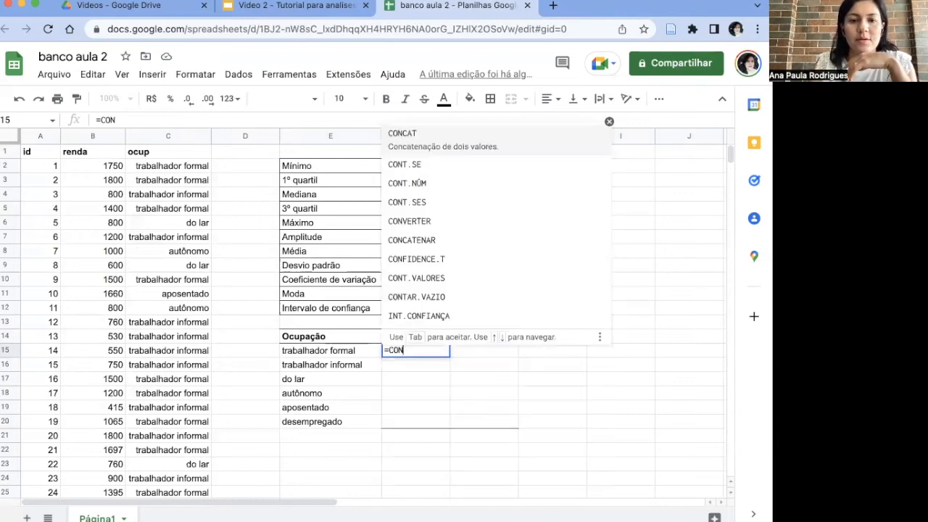
click(417, 154)
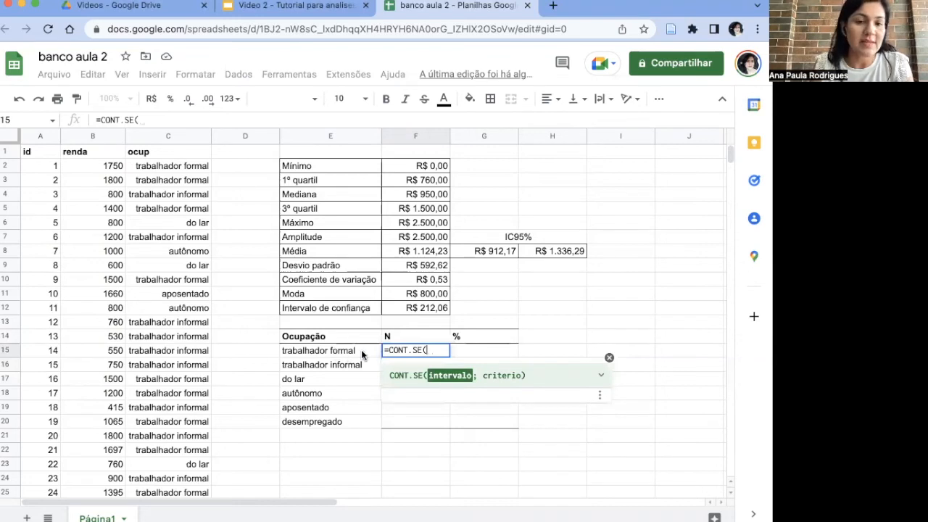
text(C)
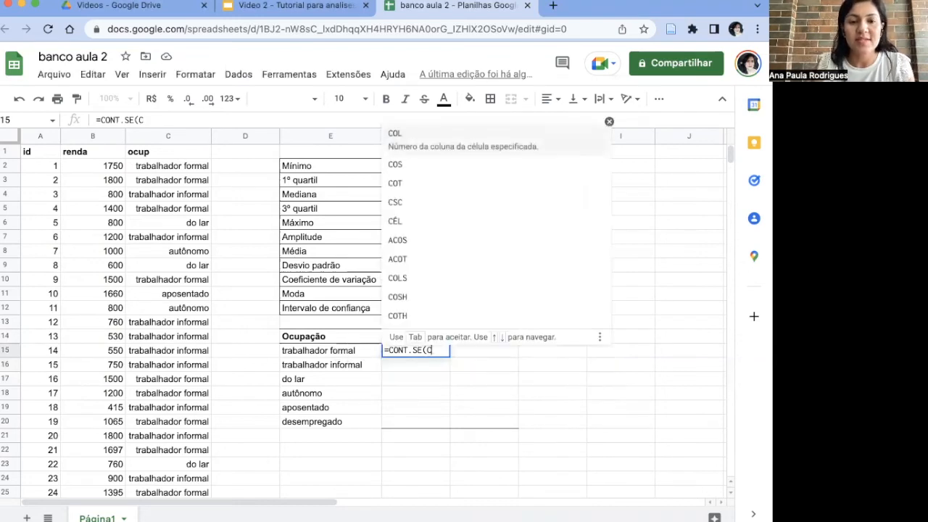
text(2:C2)
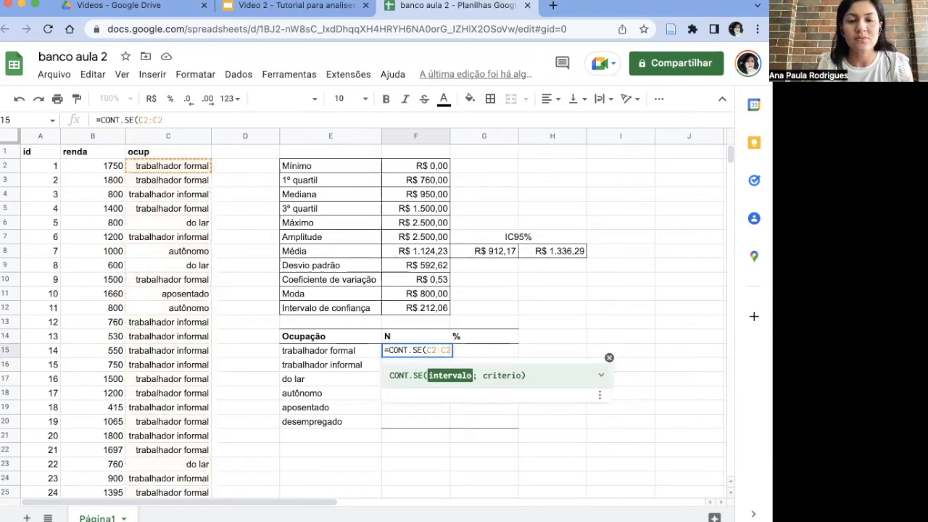
key(BackSpace)
text(31)
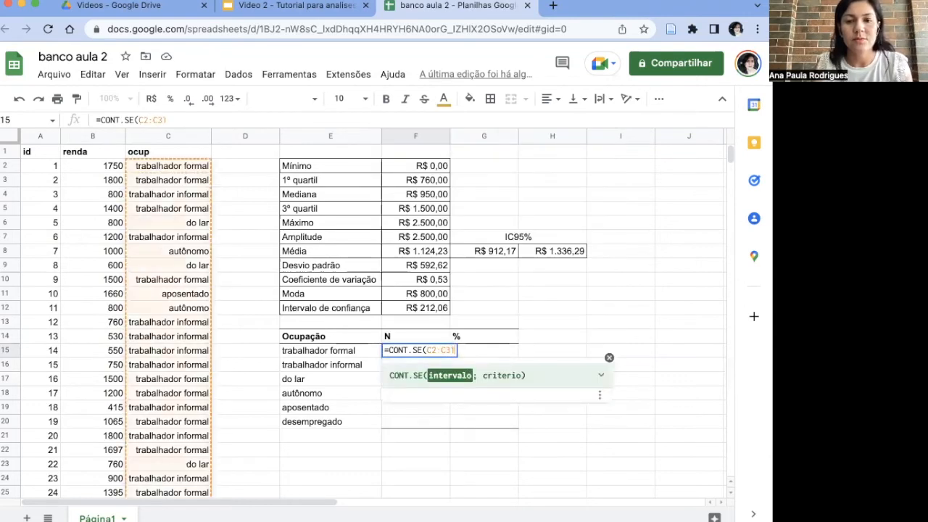
text(;)
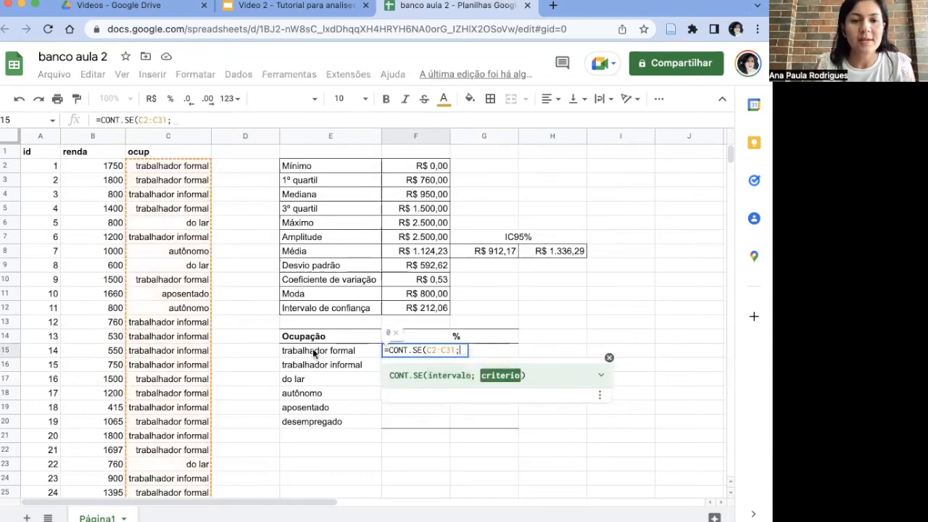
click(313, 351)
text())
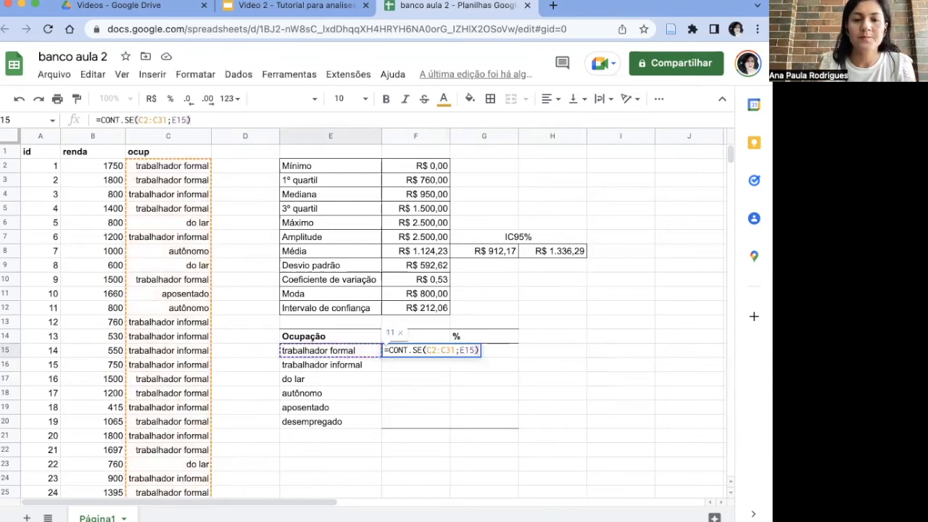
key(Return)
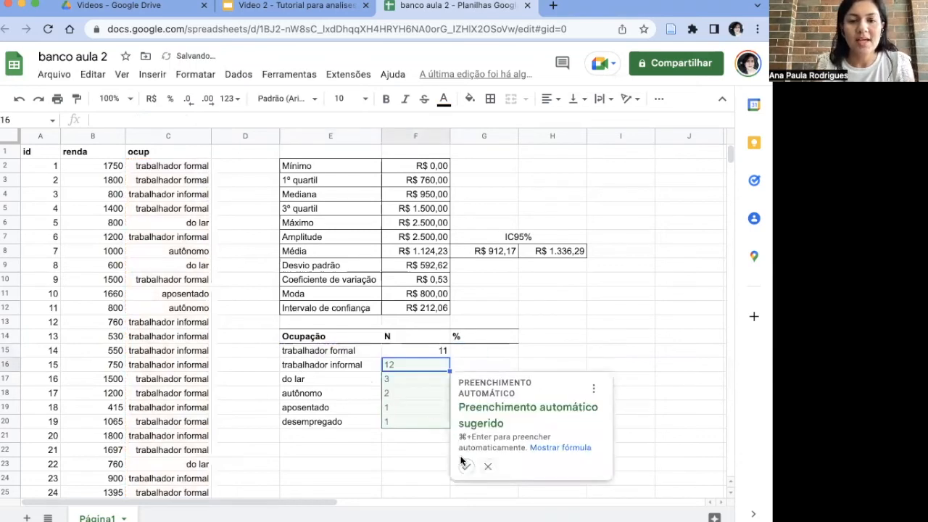
click(487, 466)
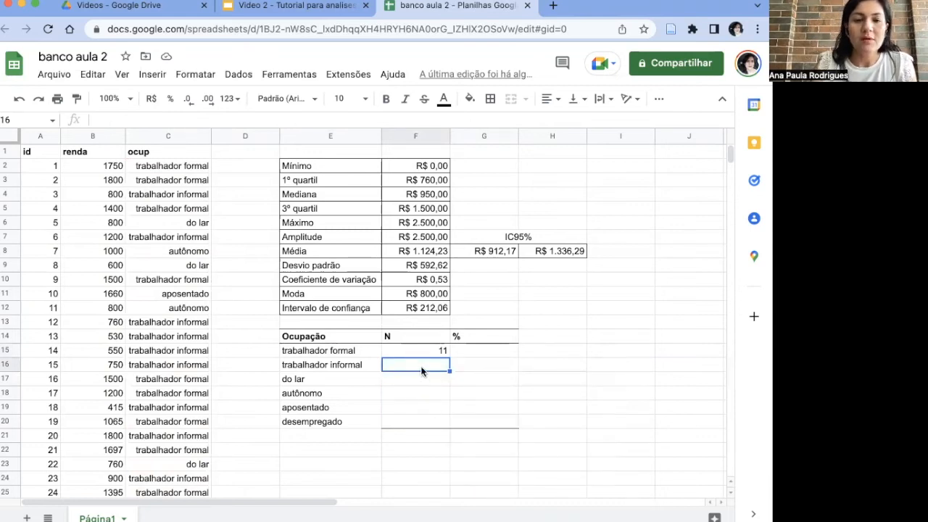
Step: Fill F16 with the suggested formula =CONT.SE(C3:C32;E16) for trabalhador informal
text(=)
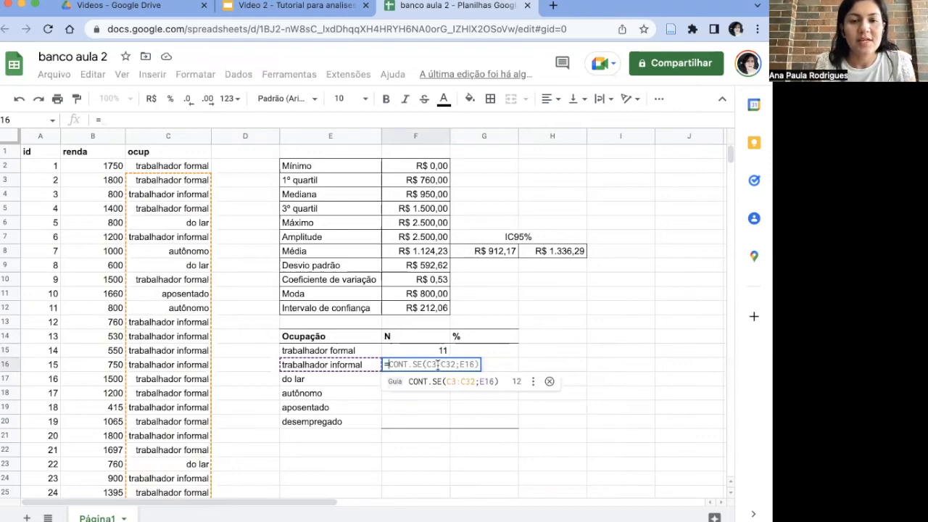
key(Tab)
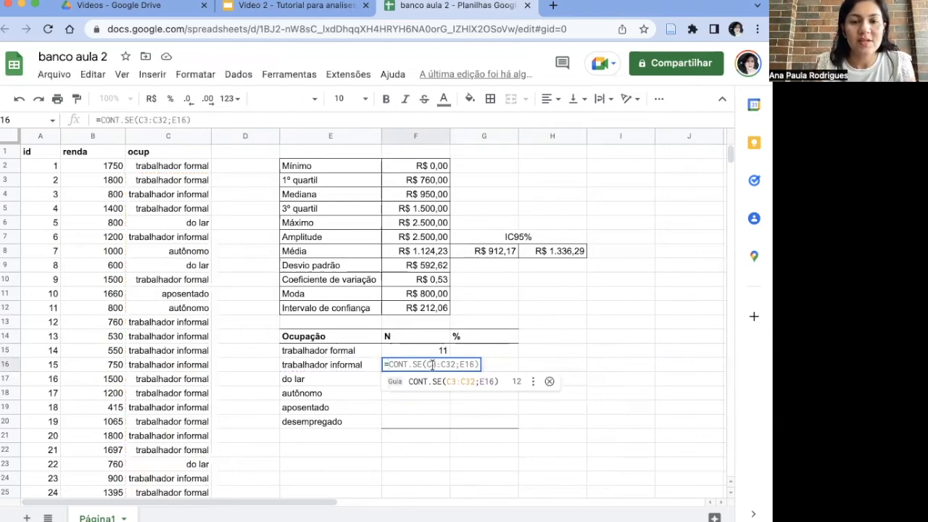
click(443, 379)
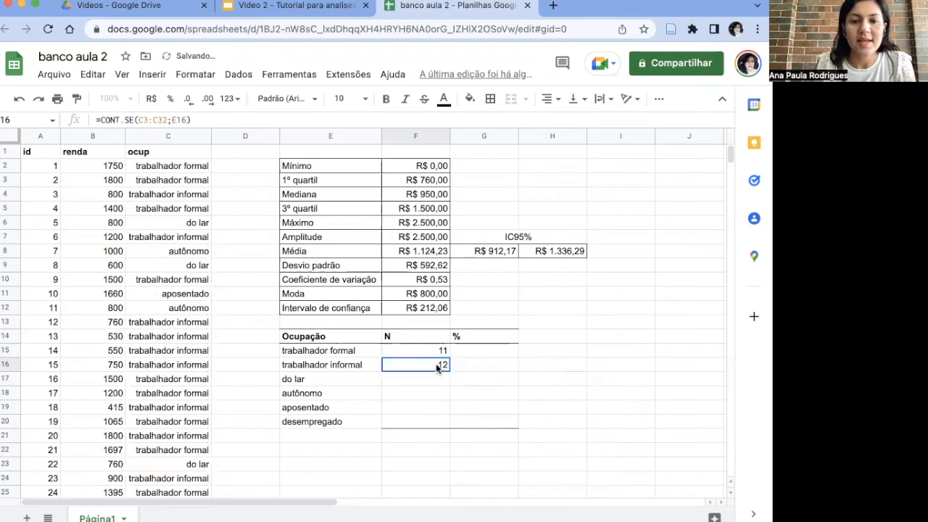
Step: Correct the F16 formula so its range starts at C2, and reselect E16 as the criterion, giving =CONT.SE(C2:C32;E16)
click(143, 120)
key(BackSpace)
text(2)
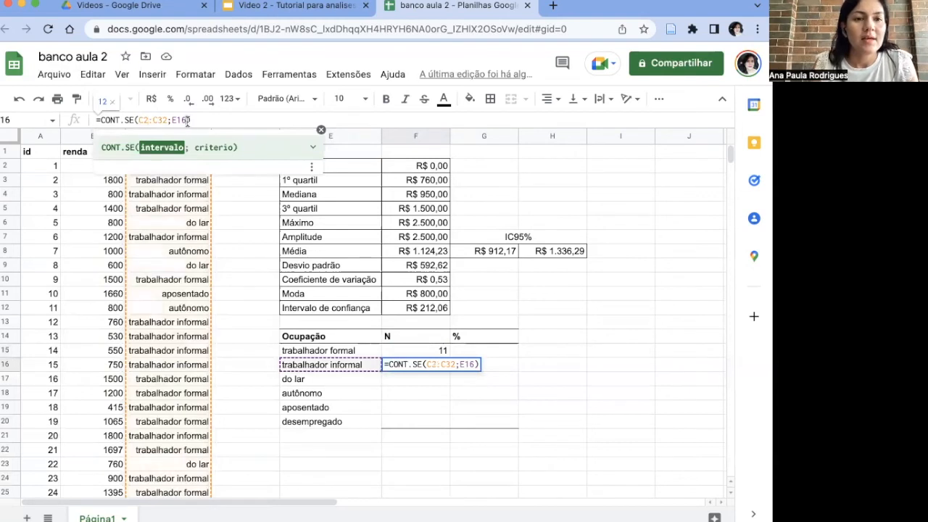
click(187, 121)
key(BackSpace)
key(BackSpace)
key(BackSpace)
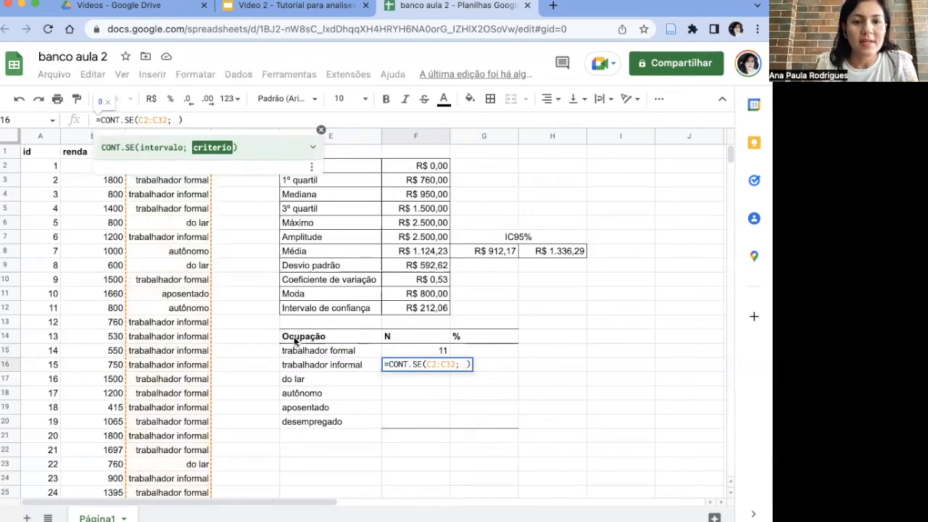
click(314, 366)
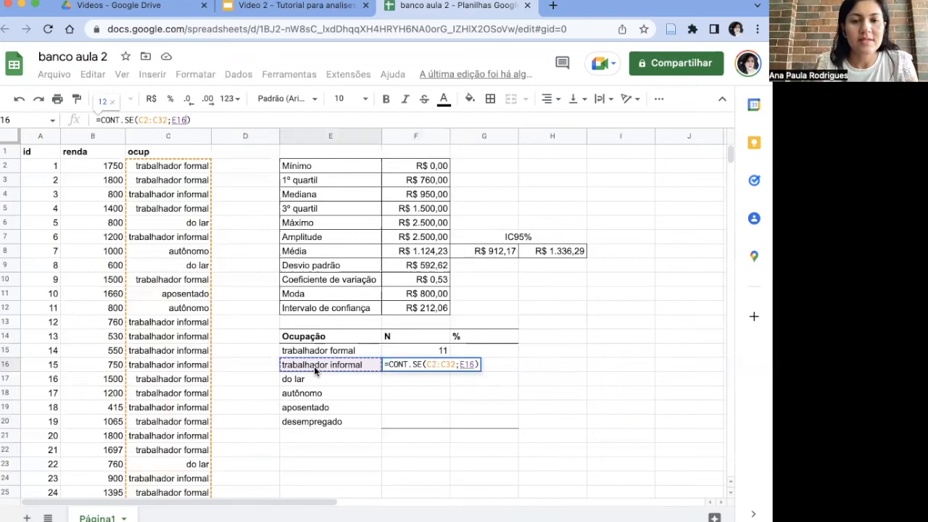
key(Return)
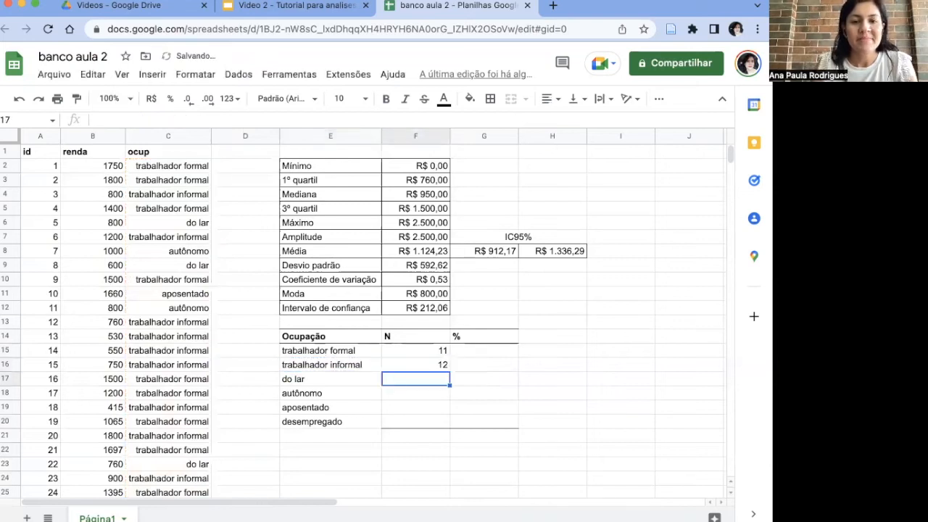
Step: Count do lar in F17 with CONT.SE over C2:C31, using E17 as the criterion
text(=)
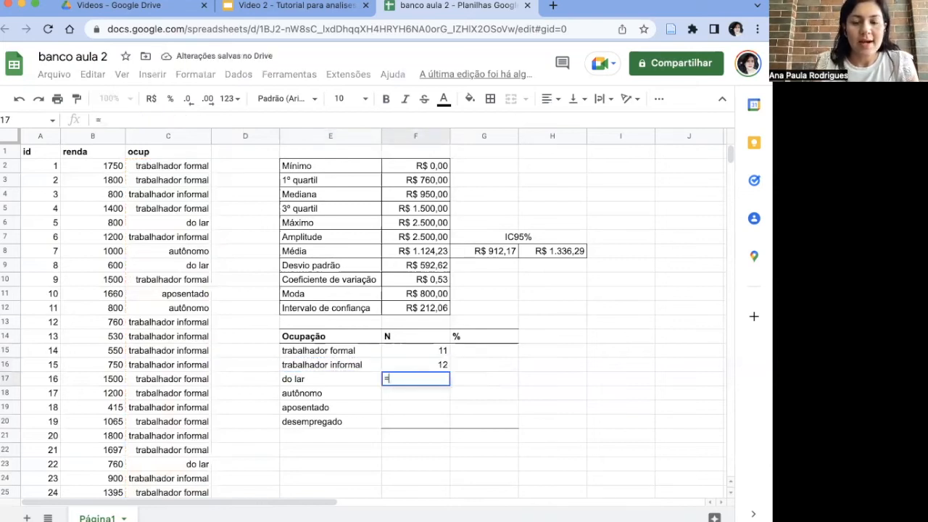
text(CONT)
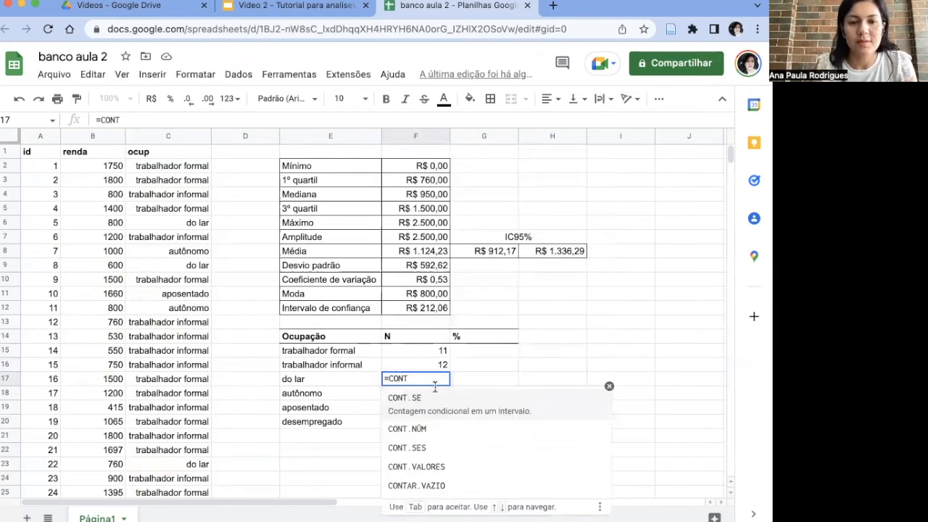
click(437, 399)
text(C)
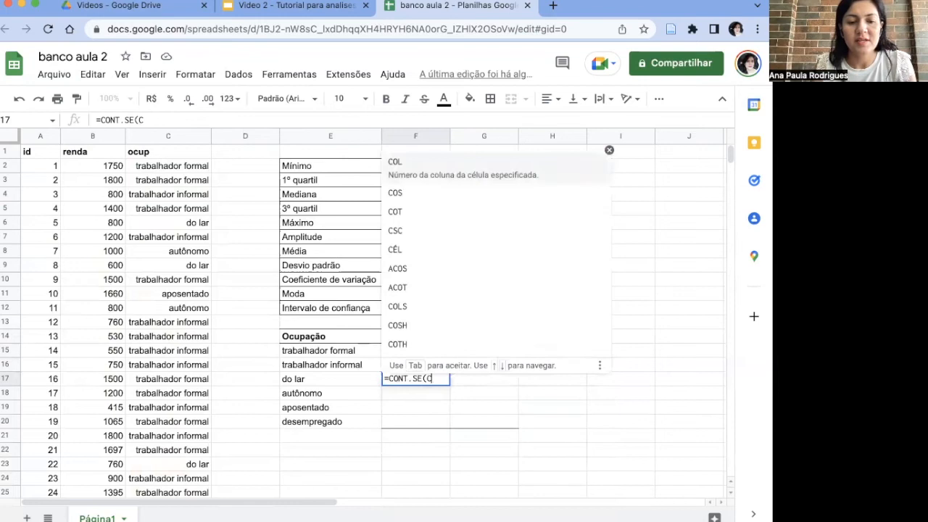
text(2:C31)
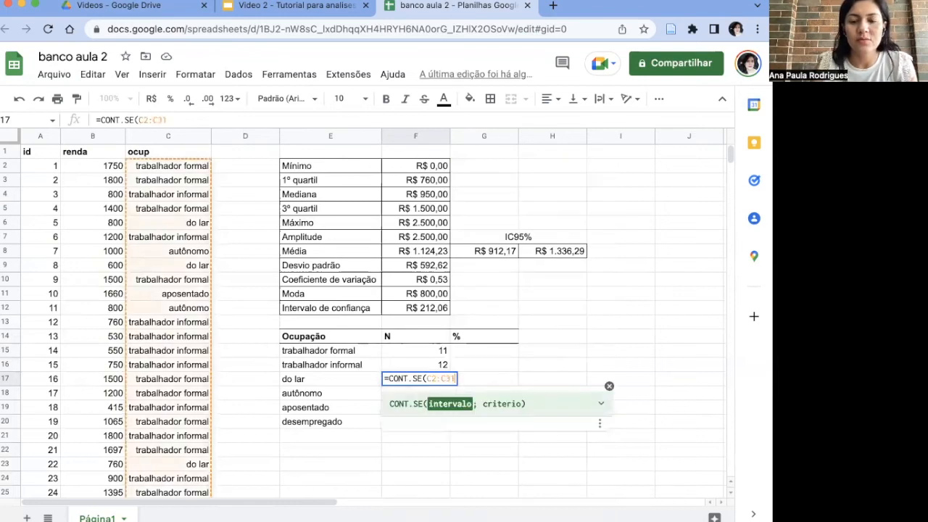
text(;)
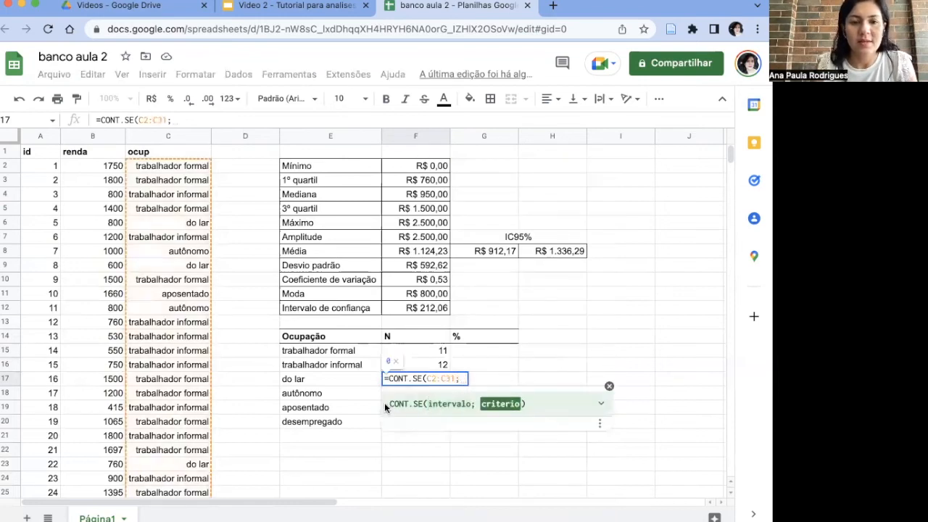
click(346, 376)
key(Return)
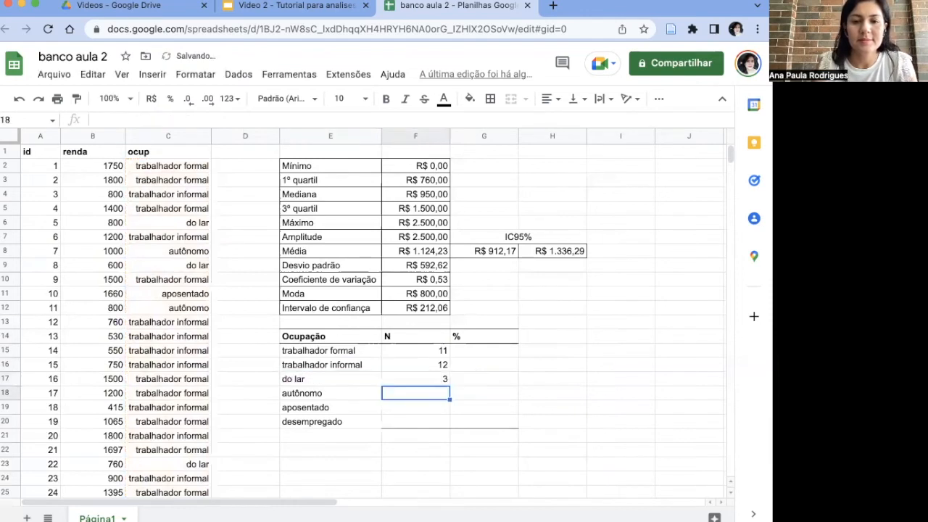
Step: Count autônomo in F18 with CONT.SE over C2:C31, using E18 as the criterion
text(=CON)
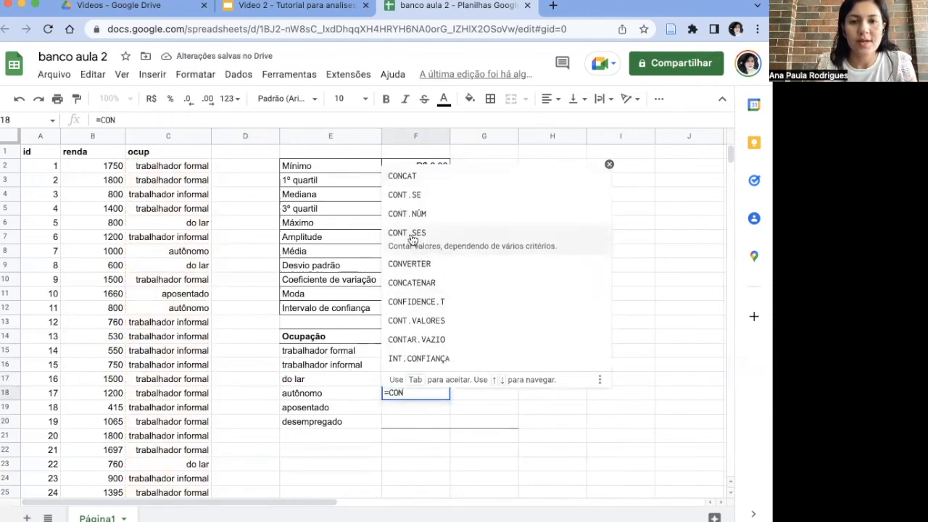
click(404, 194)
text(C2:C3)
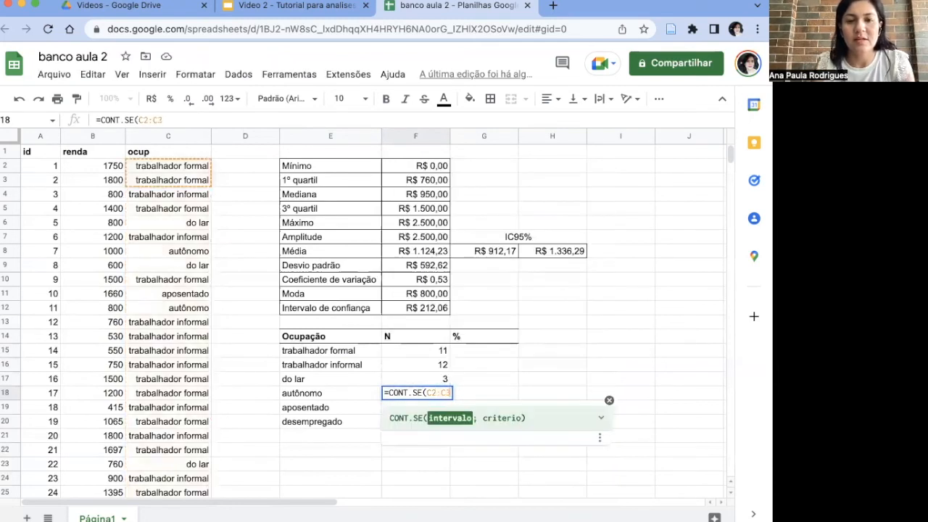
text(1;)
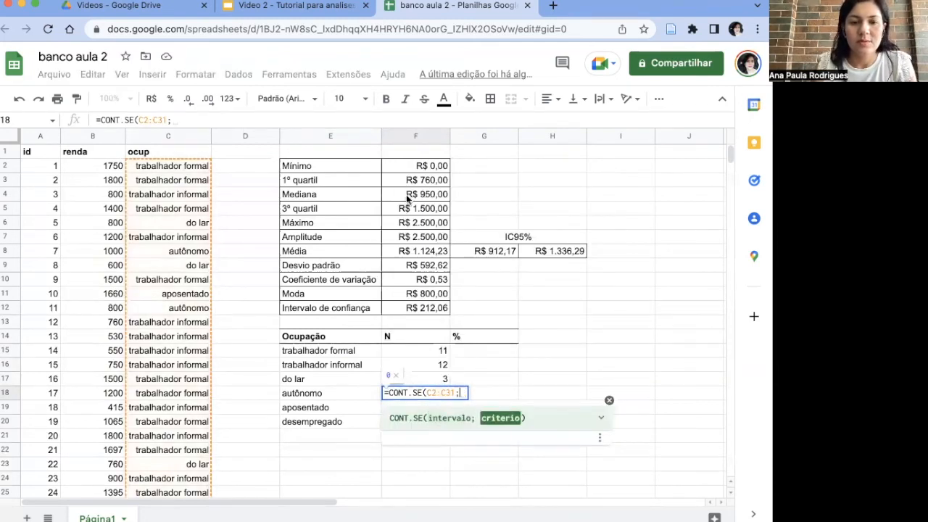
click(317, 377)
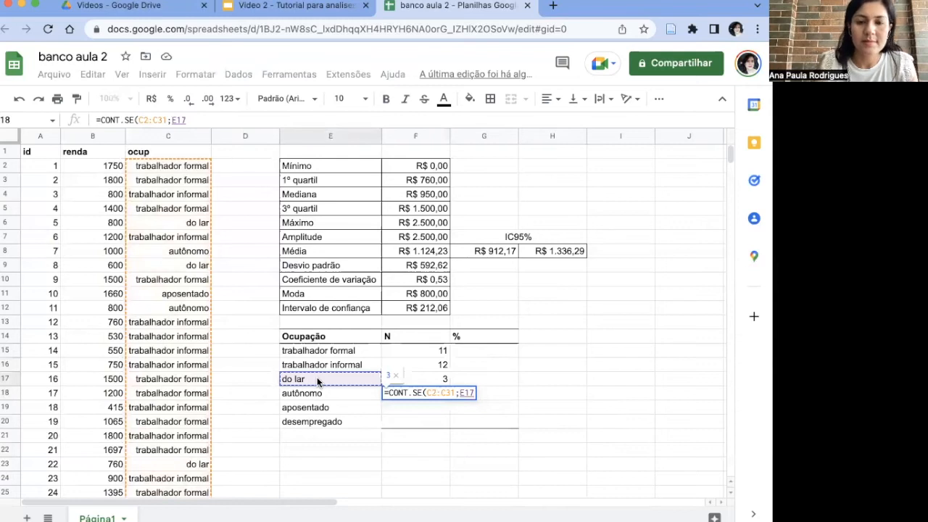
text())
key(BackSpace)
key(BackSpace)
key(BackSpace)
key(BackSpace)
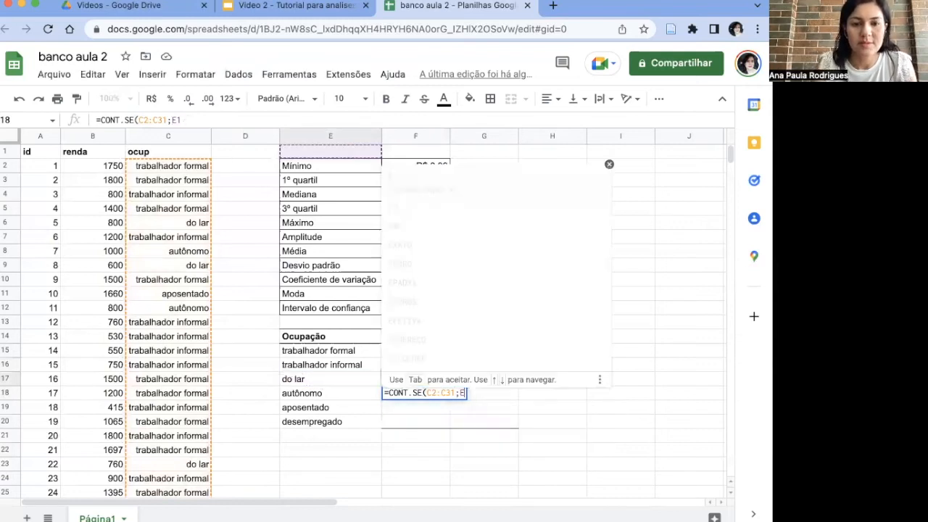
click(317, 393)
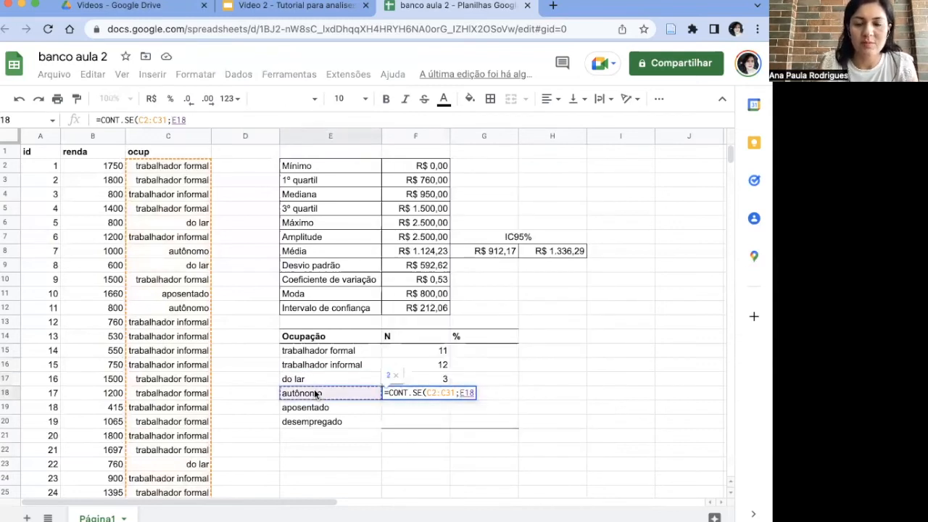
text())
key(Return)
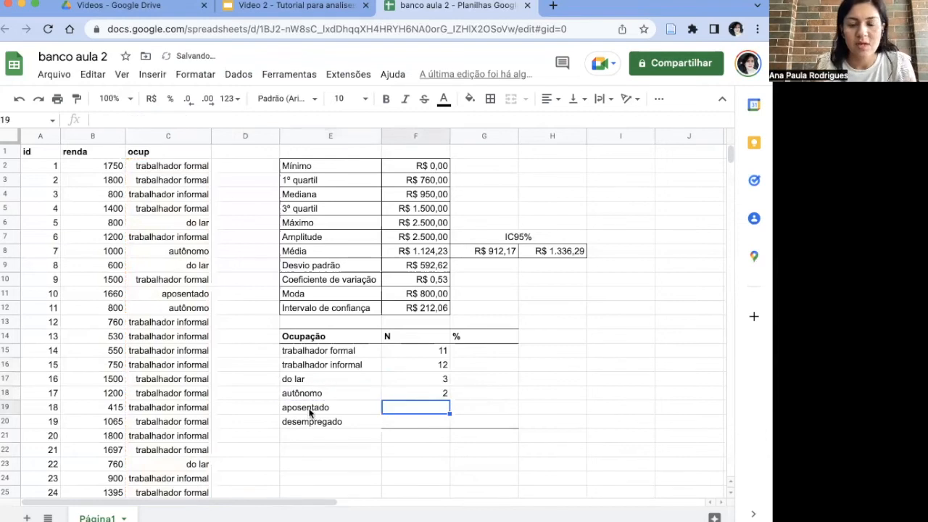
Step: Count aposentado in F19 with CONT.SE over C2:C31, using E19 as the criterion
text(=CONT.)
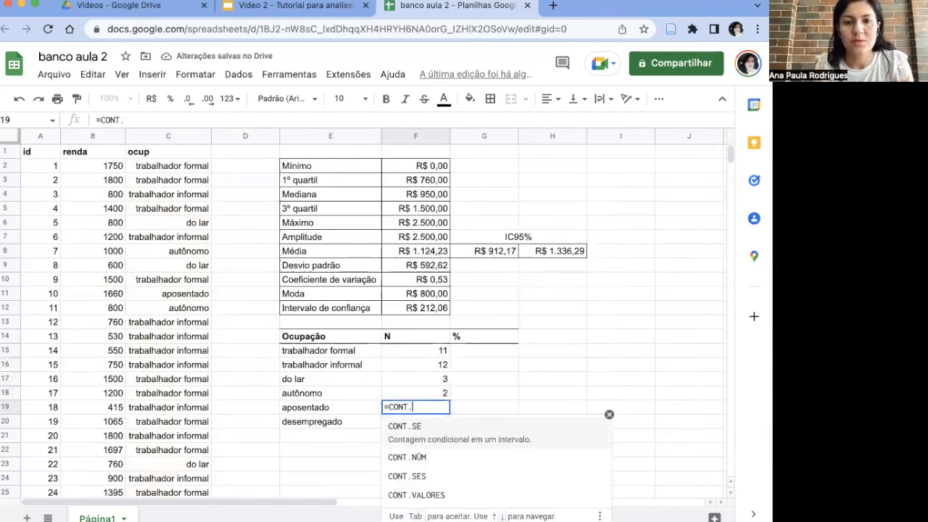
click(445, 426)
text(C)
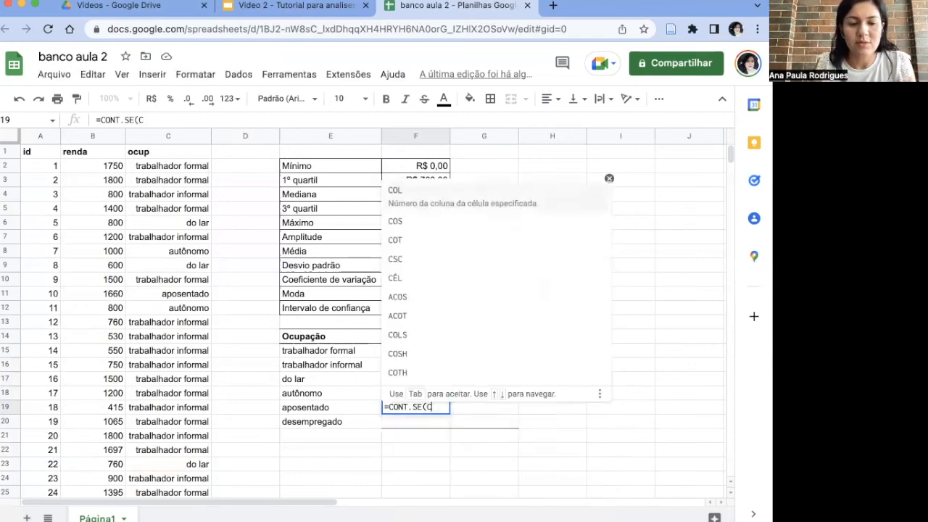
text(2:C31)
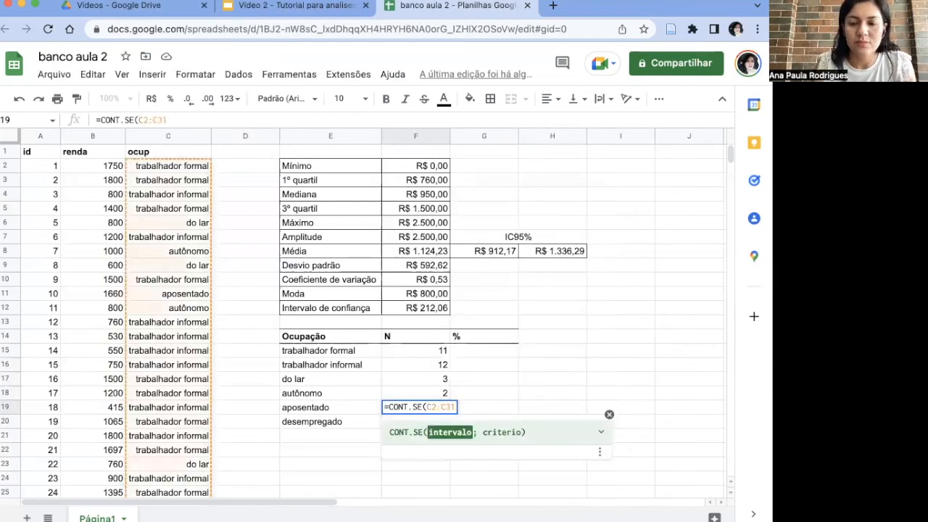
text(;)
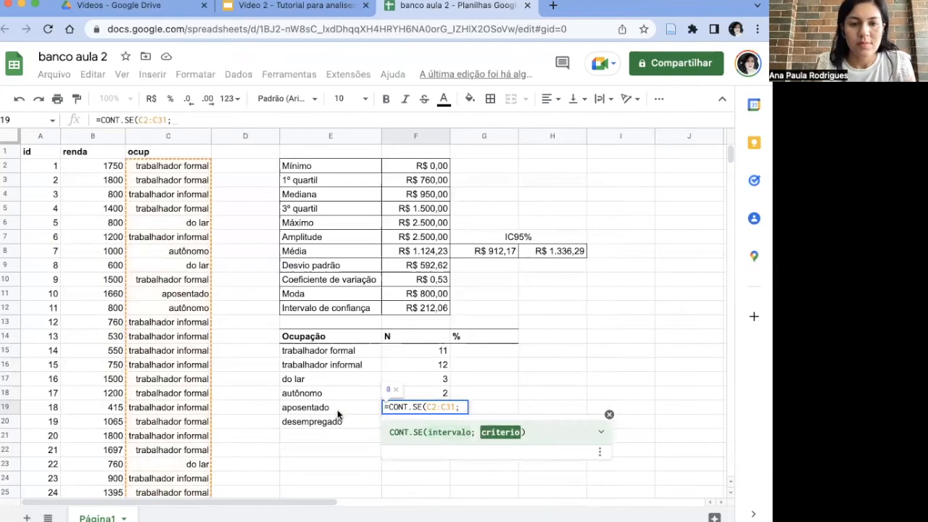
click(337, 410)
key(Return)
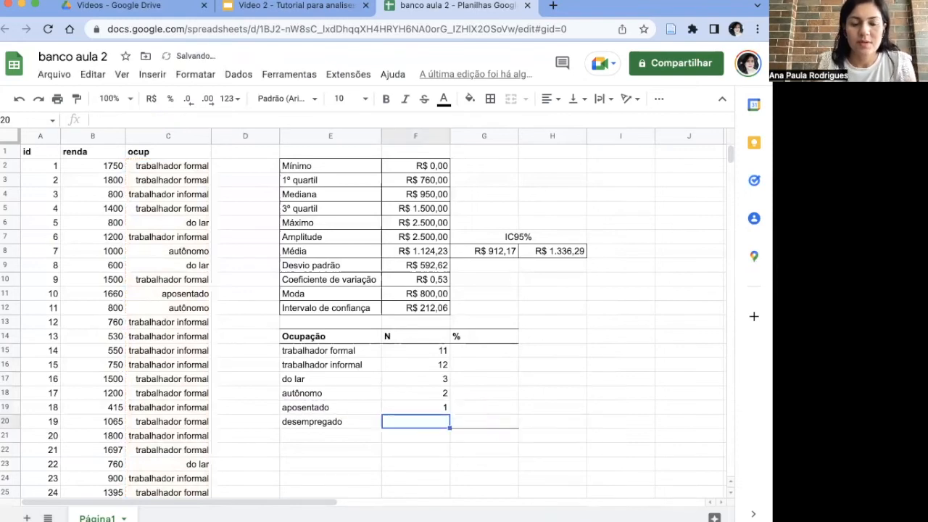
Step: Count desempregado in F20 with CONT.SE over C2:C31, using E20 as the criterion
text(=CONT.)
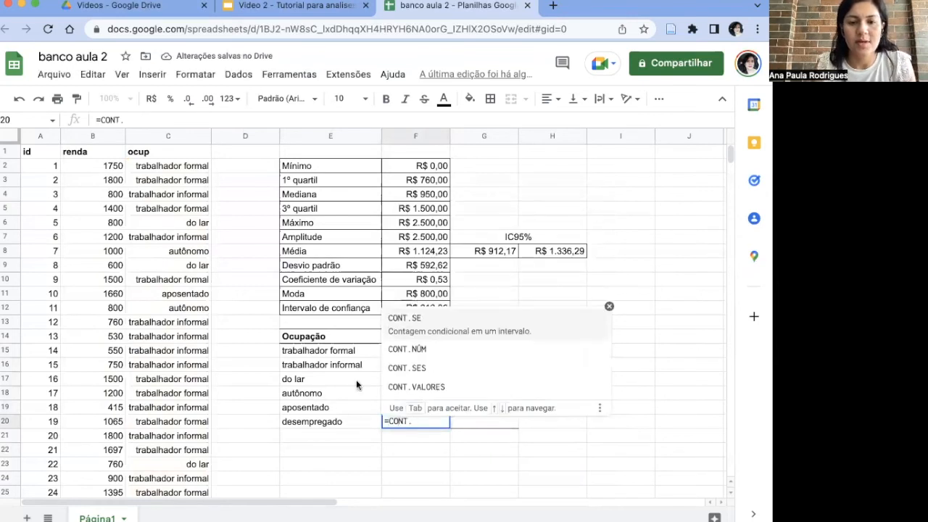
click(414, 318)
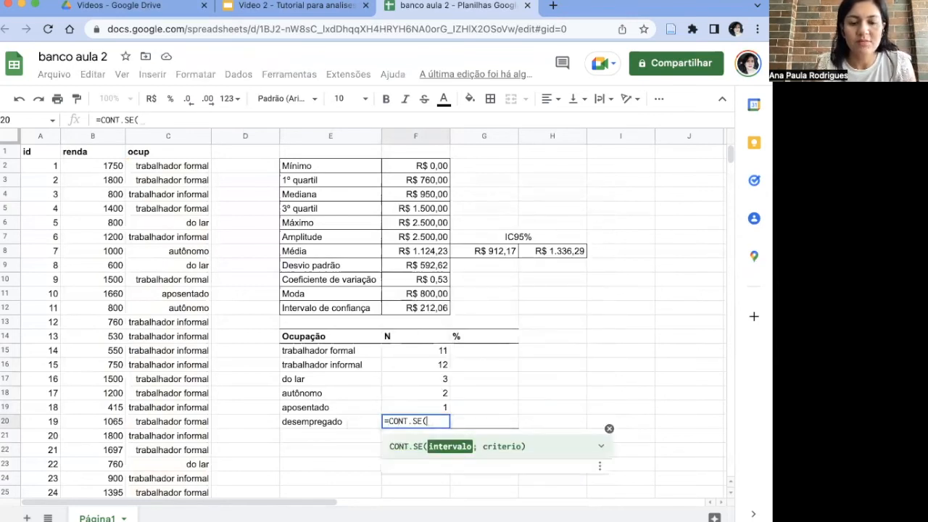
text(C2:C31)
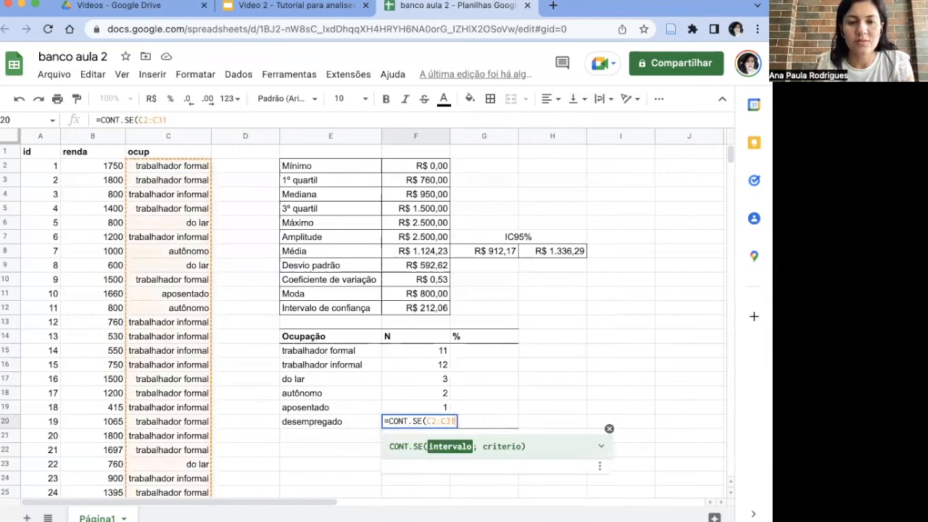
text(;)
click(318, 421)
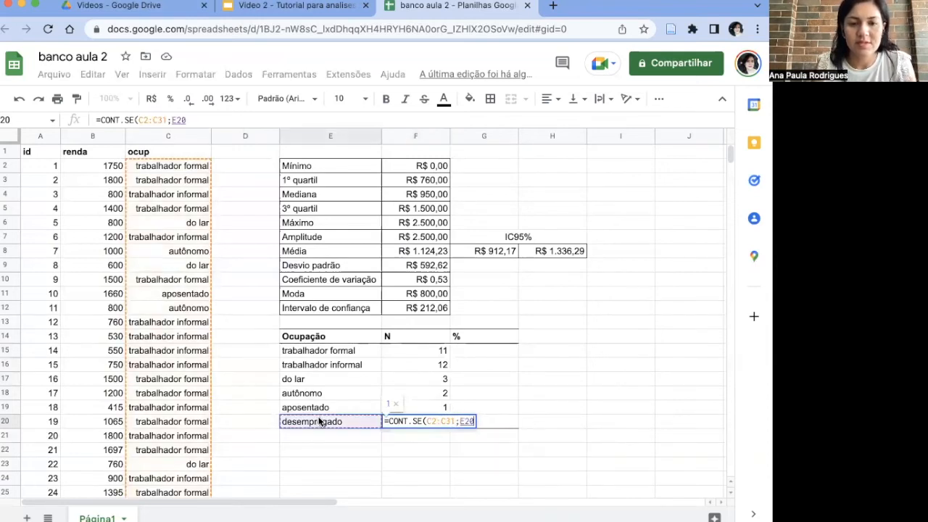
key(Return)
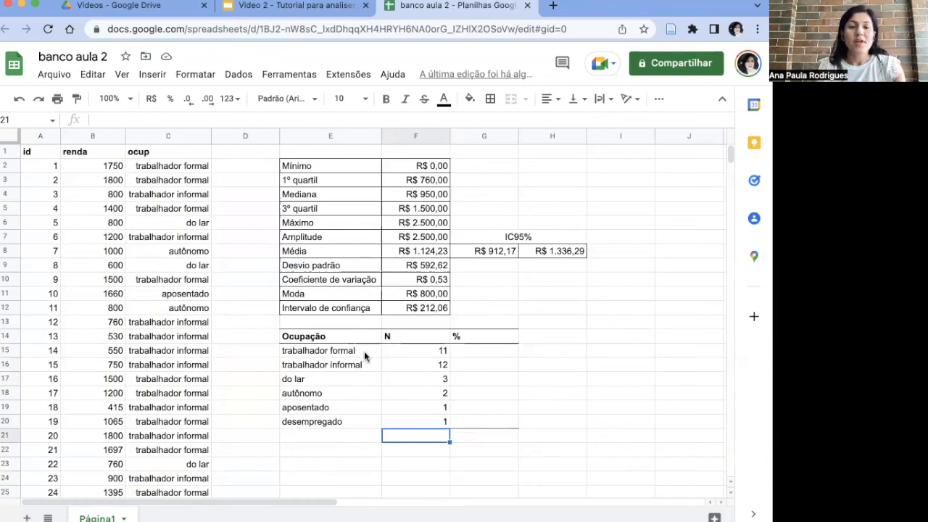
Step: Calculate the trabalhador formal percentage in G15 with =F15/30 and decline the suggested autofill for the remaining rows
click(471, 353)
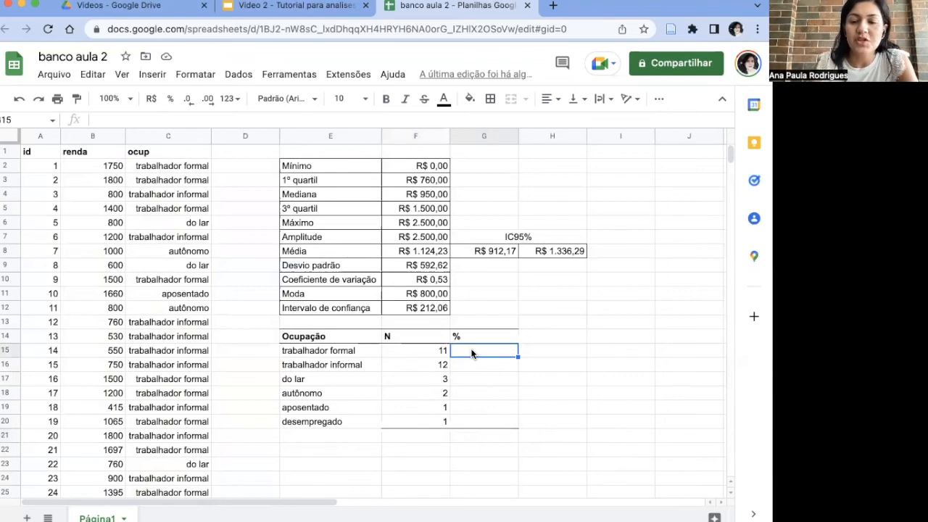
text(=)
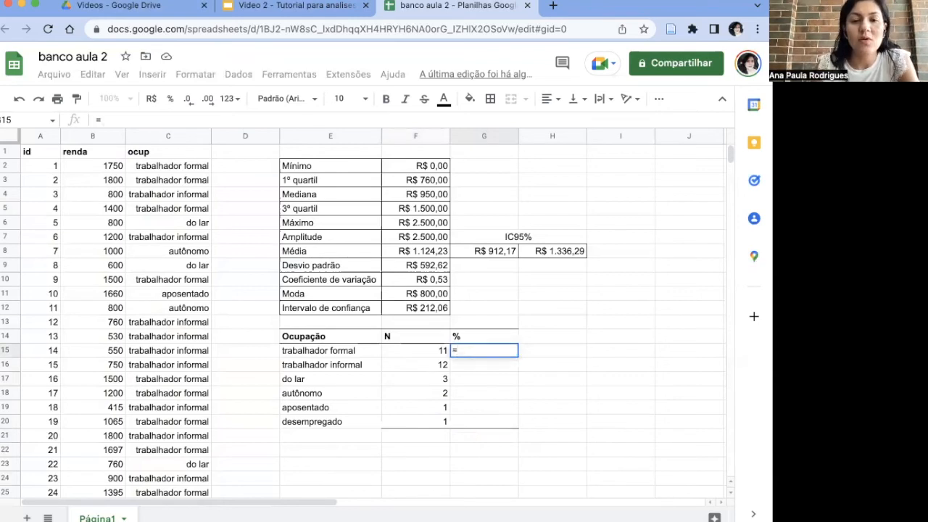
click(435, 353)
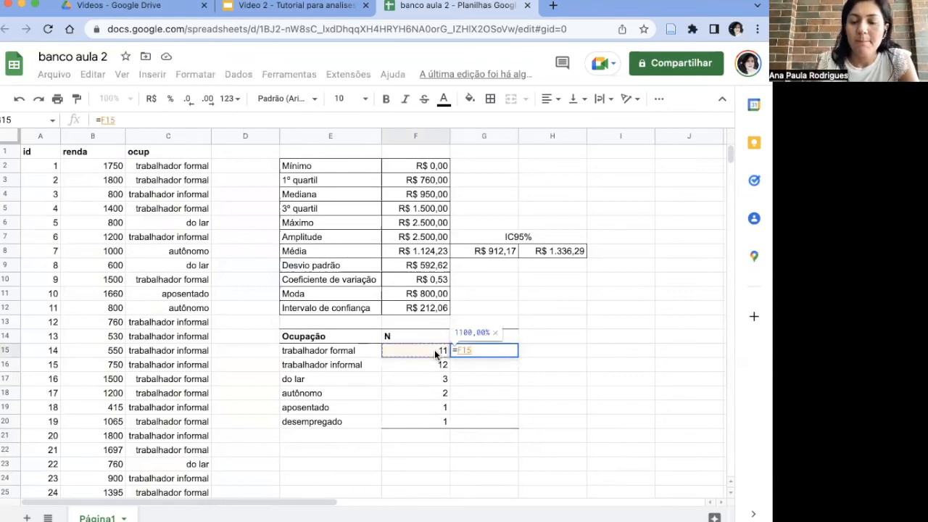
text(/)
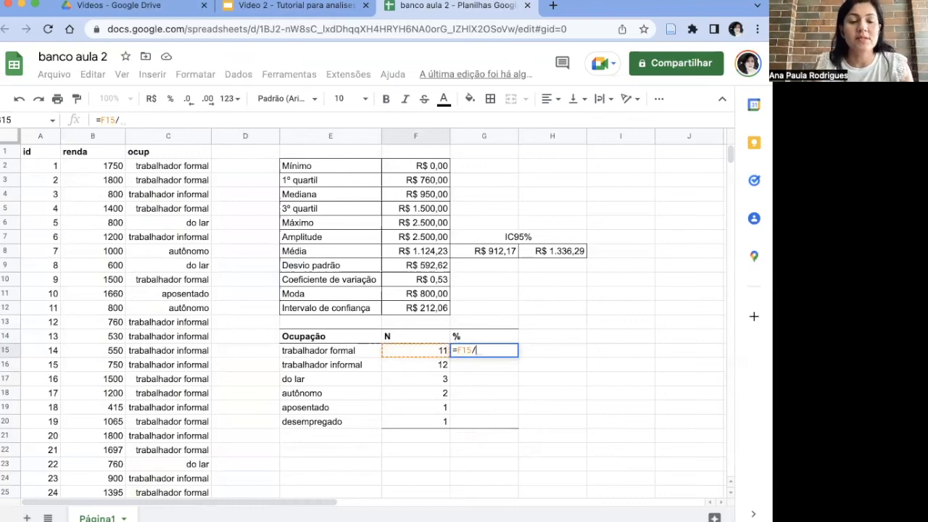
text(30)
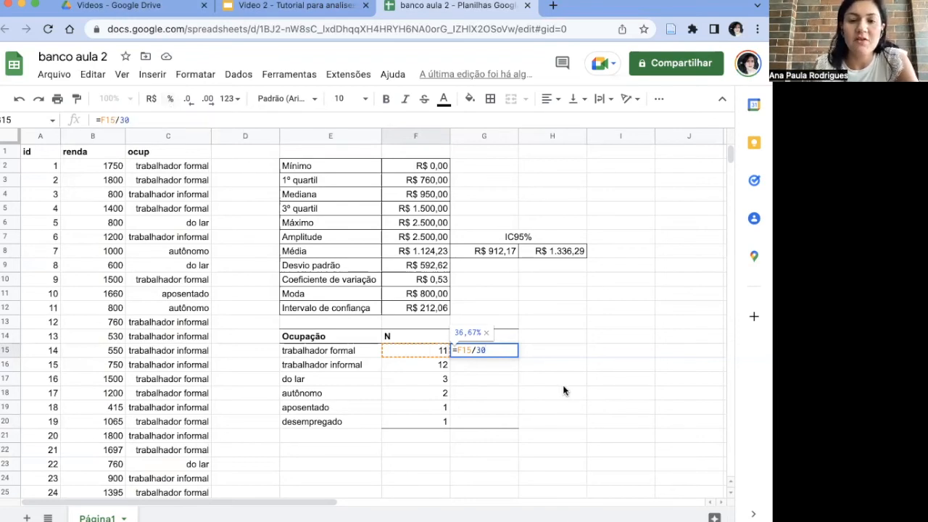
key(Return)
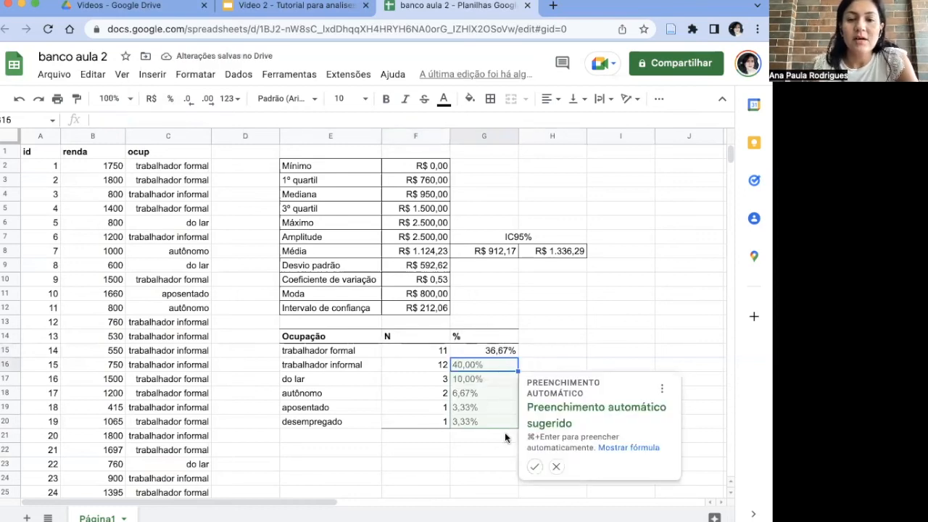
click(556, 466)
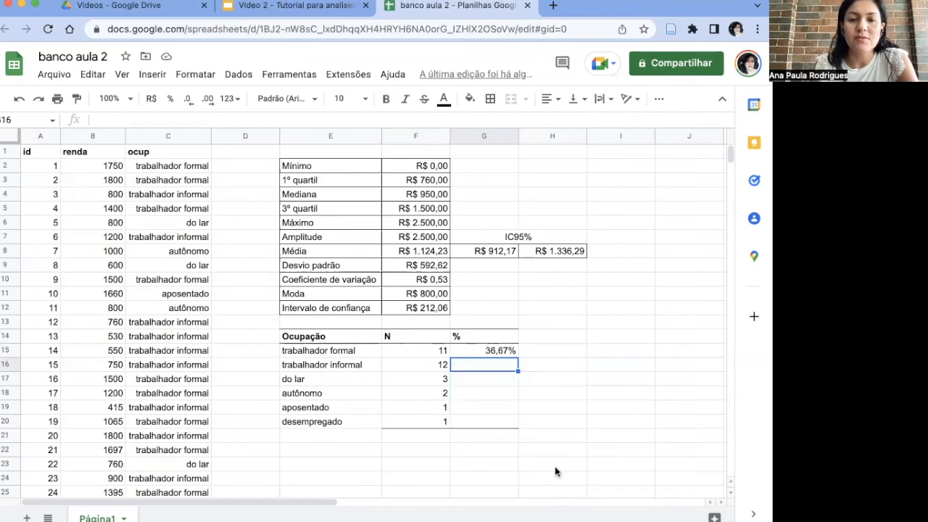
Step: Calculate the percentages for trabalhador informal and do lar, entering =F16/30 in G16 and =F17/30 in G17
click(441, 367)
click(471, 368)
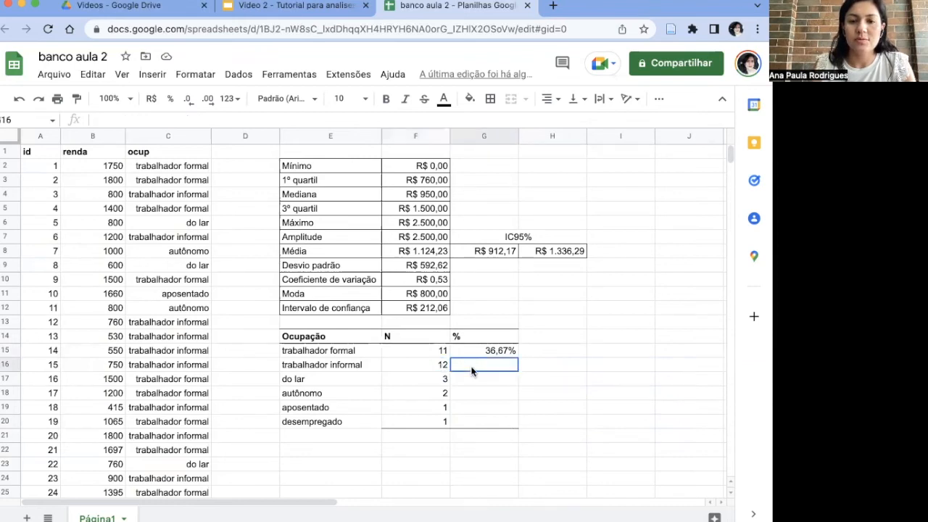
text(=F16/30)
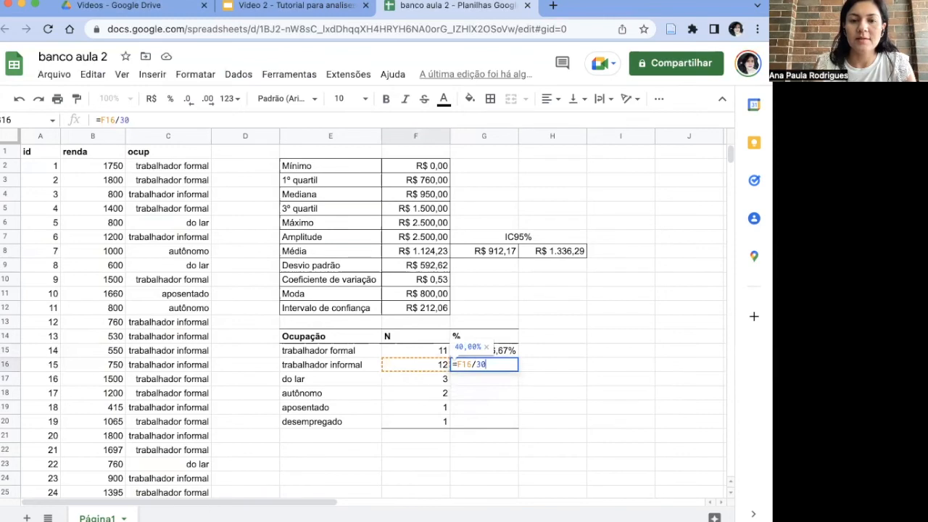
key(Return)
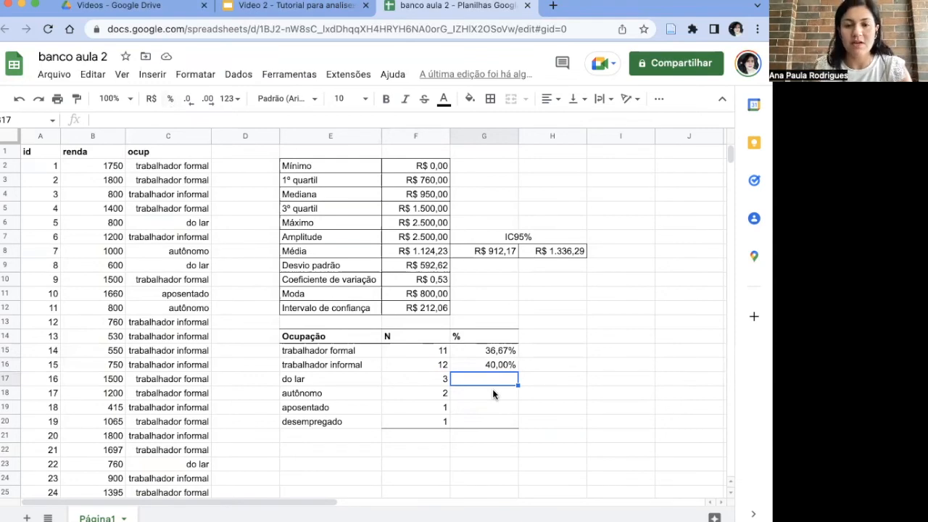
text(=)
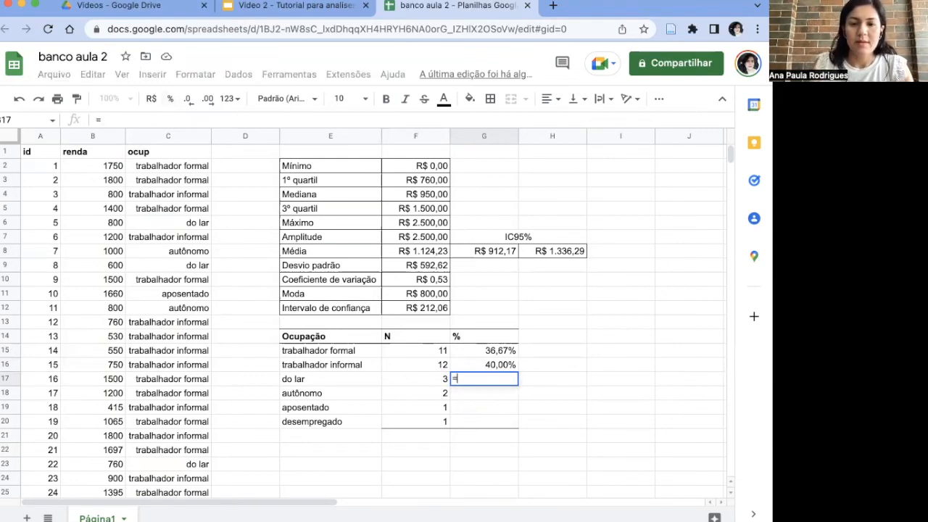
click(446, 377)
text(/30)
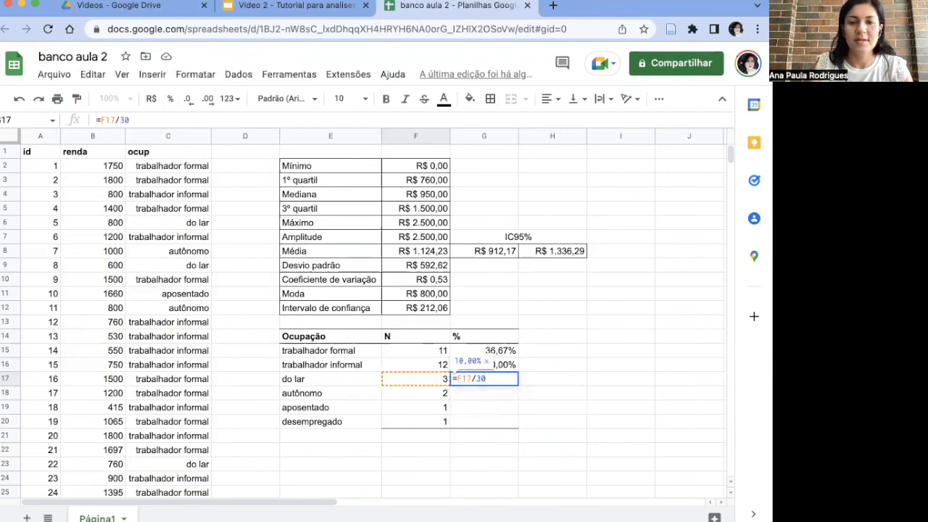
key(Return)
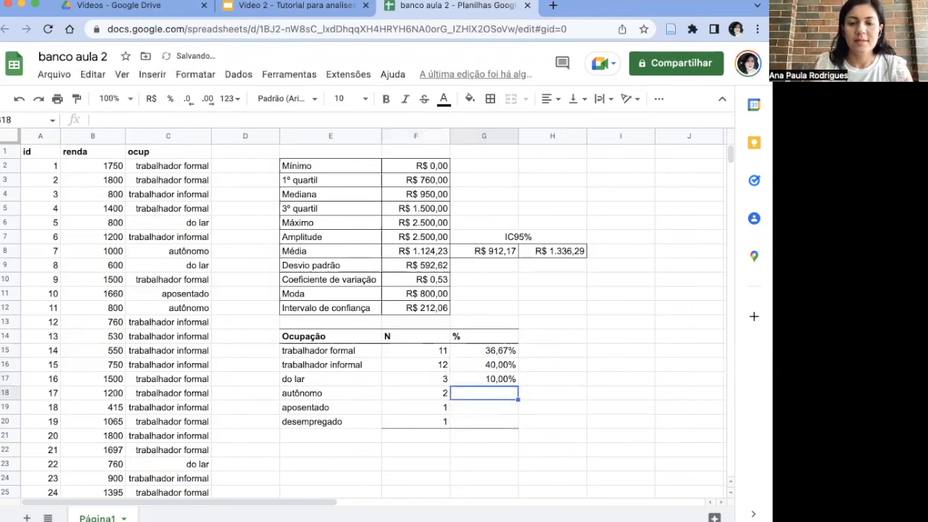
Step: Calculate the percentages for autônomo and aposentado, entering =F18/30 in G18 and =F19/30 in G19
text(=F18/30)
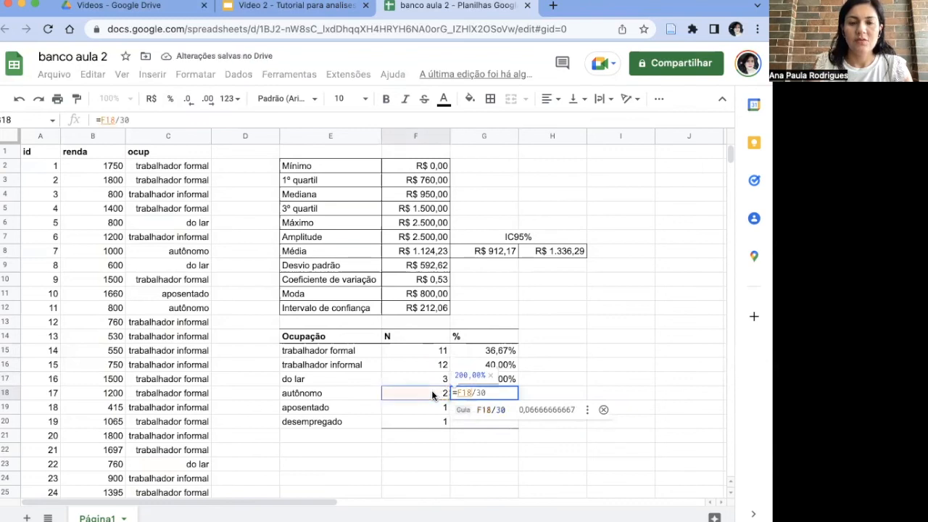
text(/)
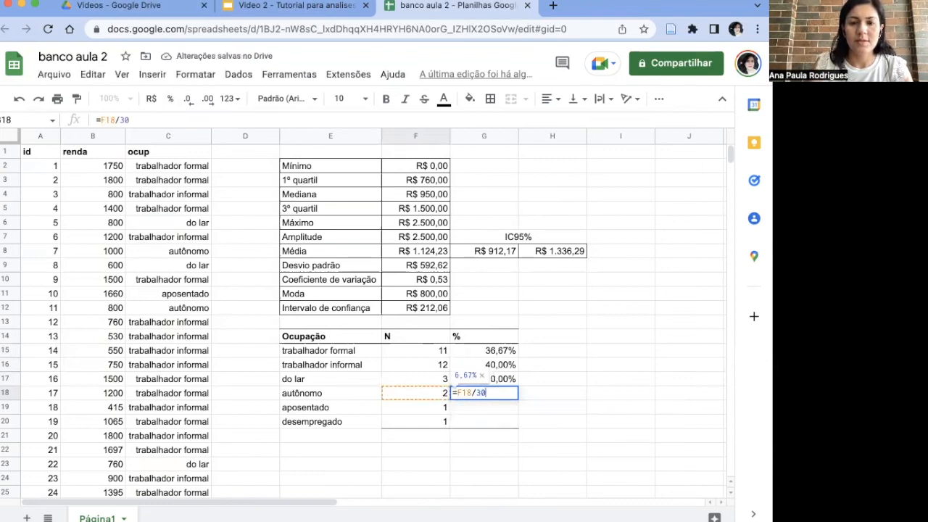
key(Return)
text(=)
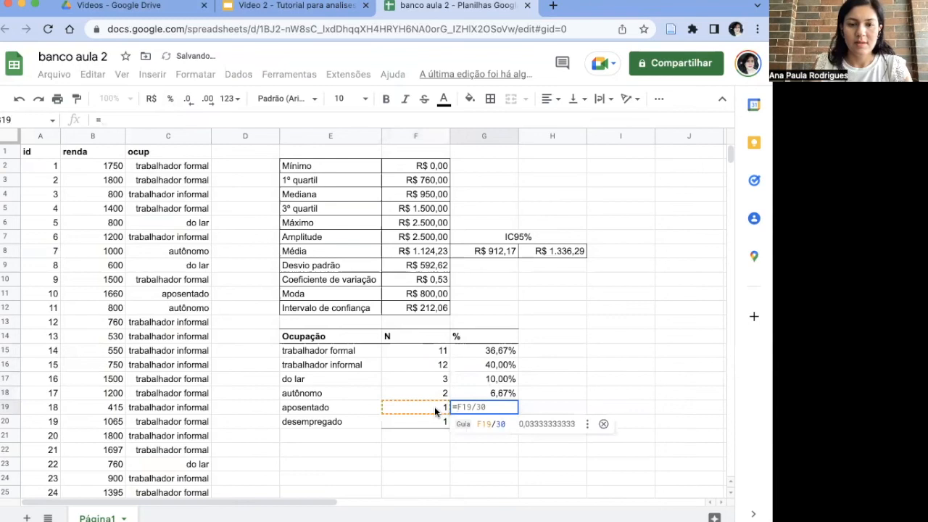
click(431, 408)
text(/30)
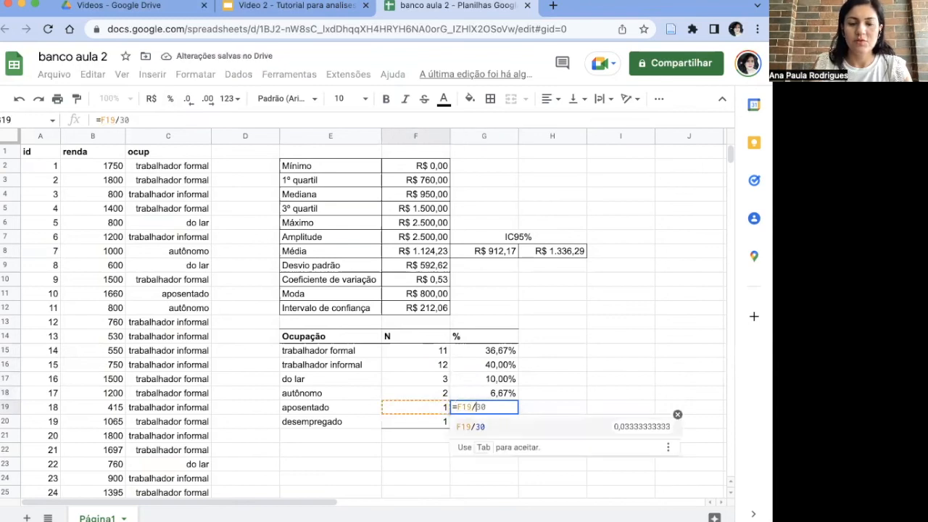
key(Return)
Step: Calculate the percentage for desempregado, entering =F20/30 in G20
text(=)
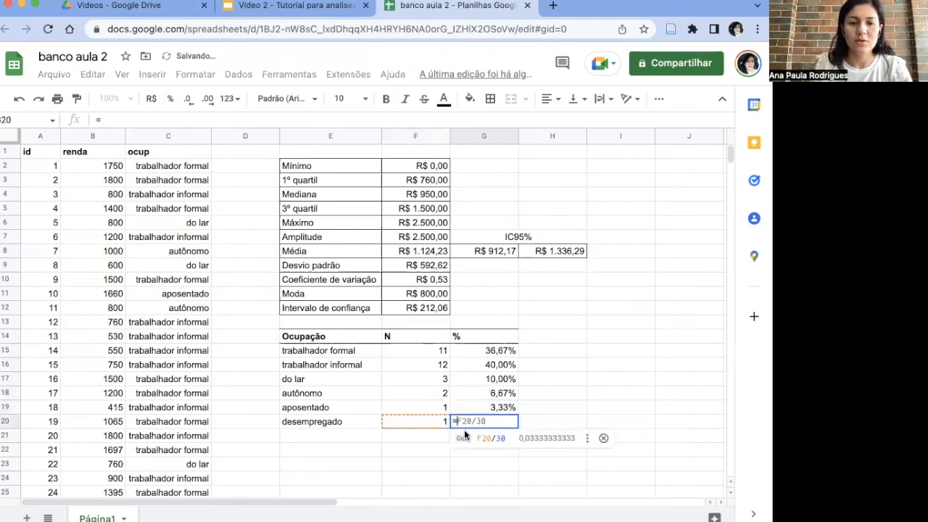
click(432, 419)
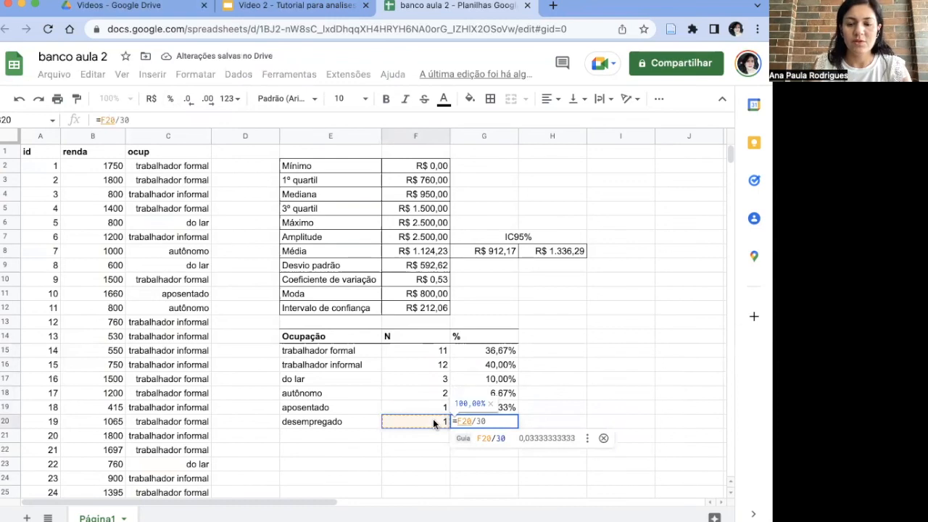
key(Return)
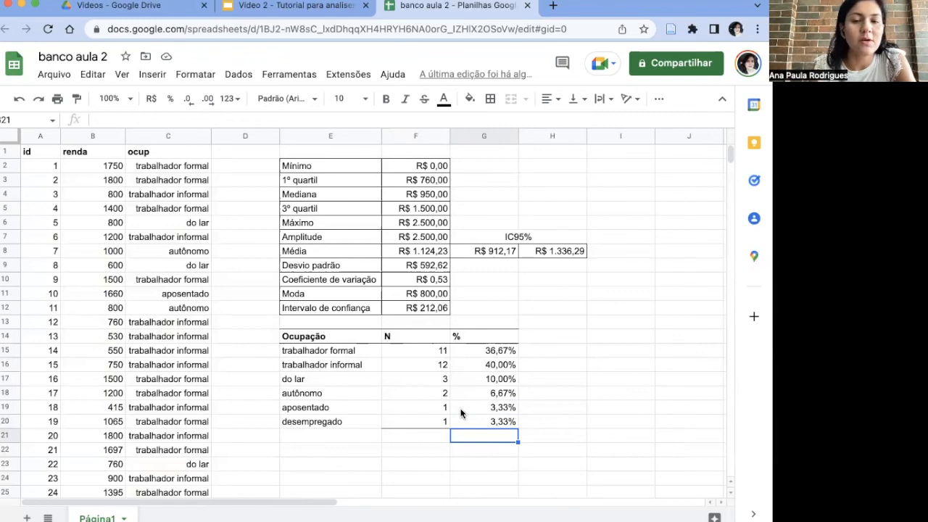
Step: Move the trabalhador informal row from E16:G16 to the empty cells starting at H16 to free its place in the table
drag(350, 364, 503, 373)
key(ctrl+c)
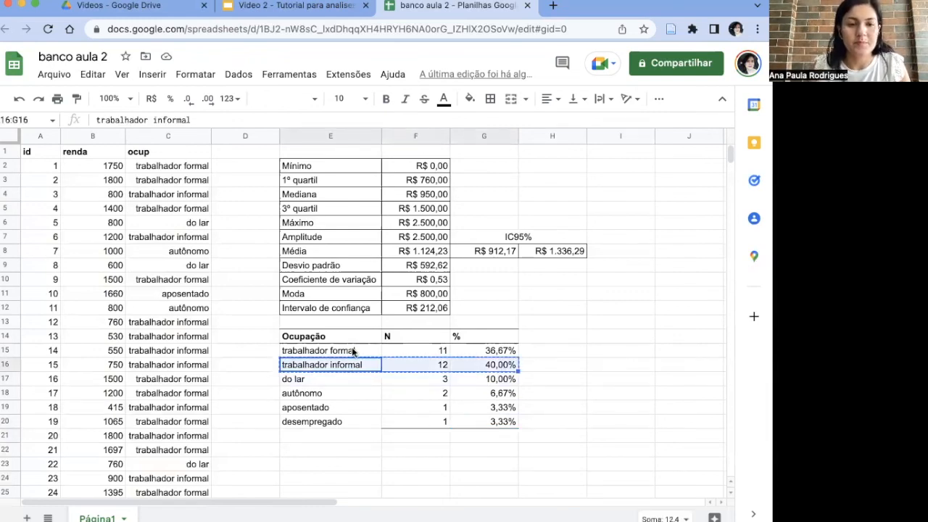
click(570, 368)
key(ctrl+v)
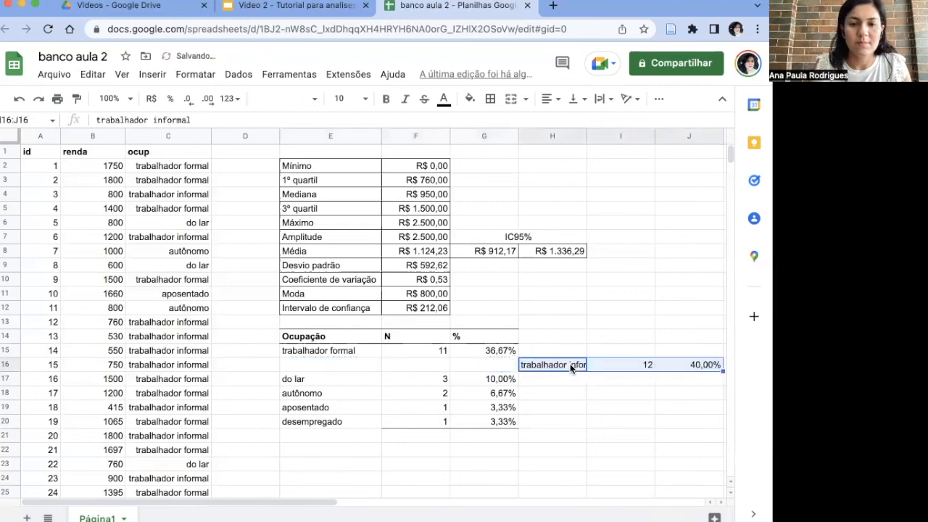
Step: Move the trabalhador formal row from E15:G15 down to row 16, starting at E16
click(472, 352)
shift+click(323, 350)
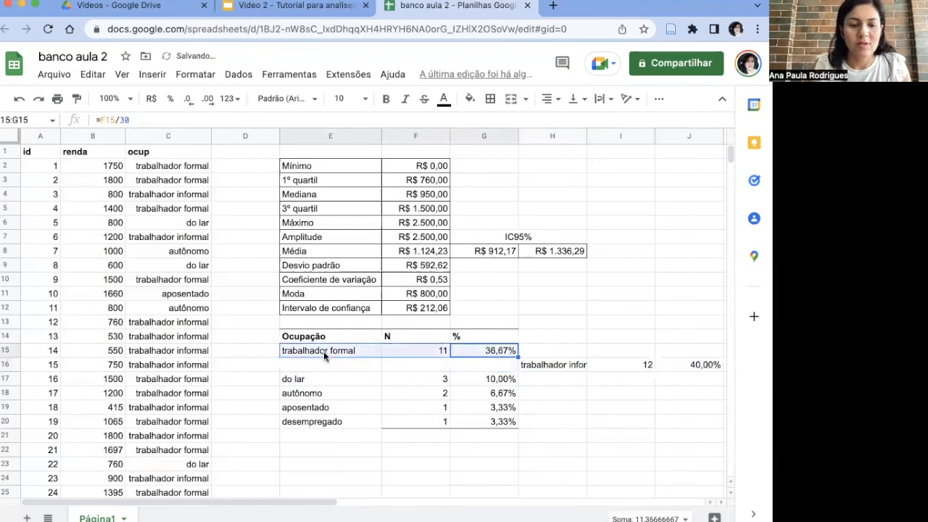
key(ctrl+x)
click(320, 368)
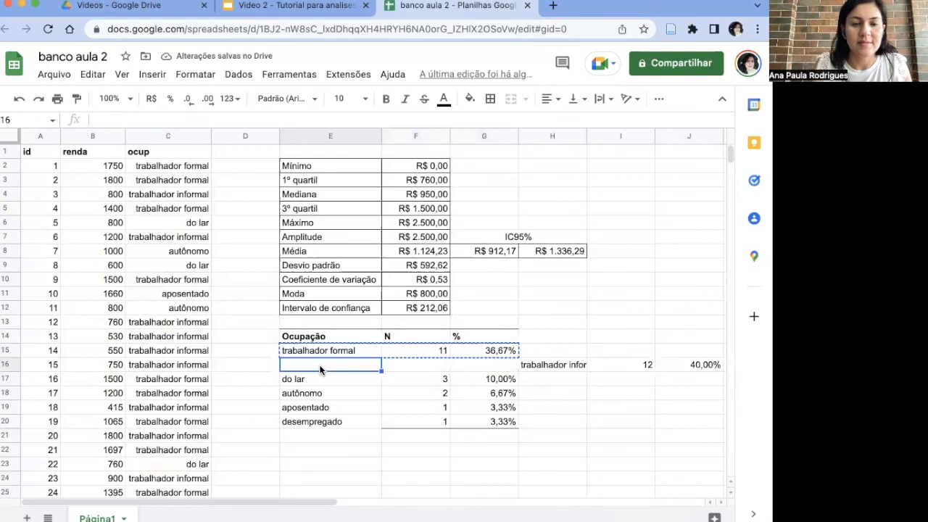
key(ctrl+v)
Step: Move the trabalhador informal row from H16:J16 back into the table as its first category, starting at E15
click(566, 361)
drag(566, 360, 683, 359)
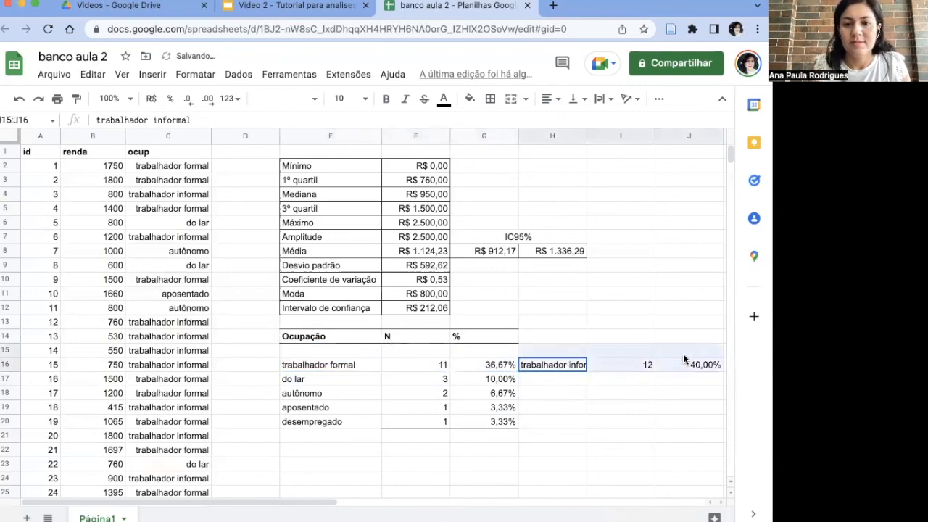
key(ctrl+x)
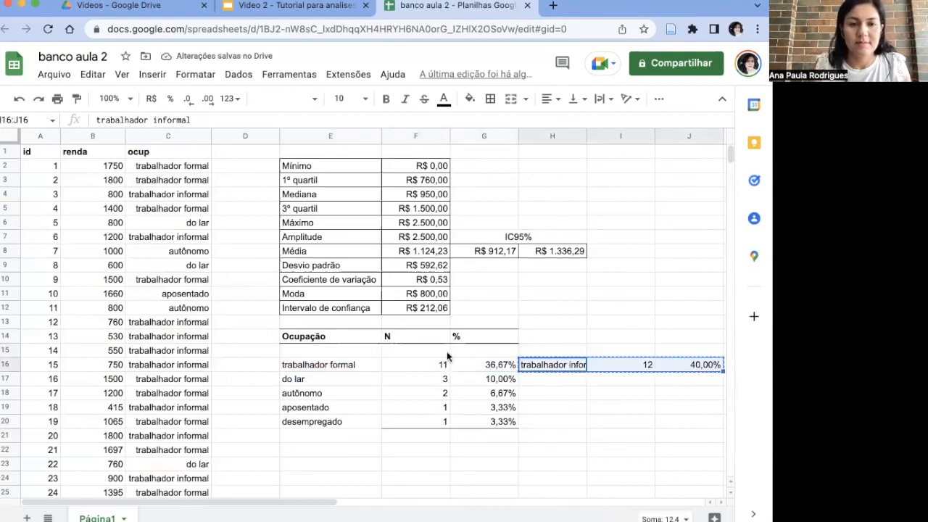
click(372, 351)
key(ctrl+v)
click(403, 392)
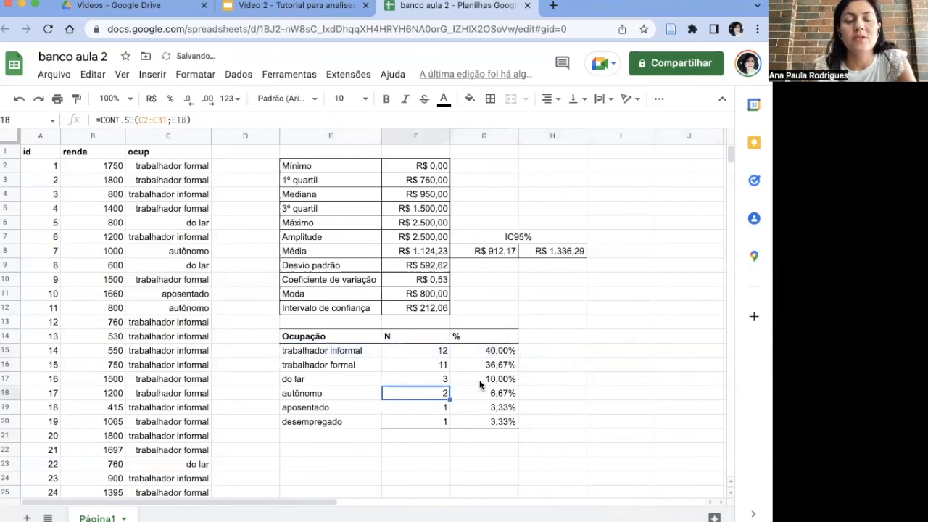